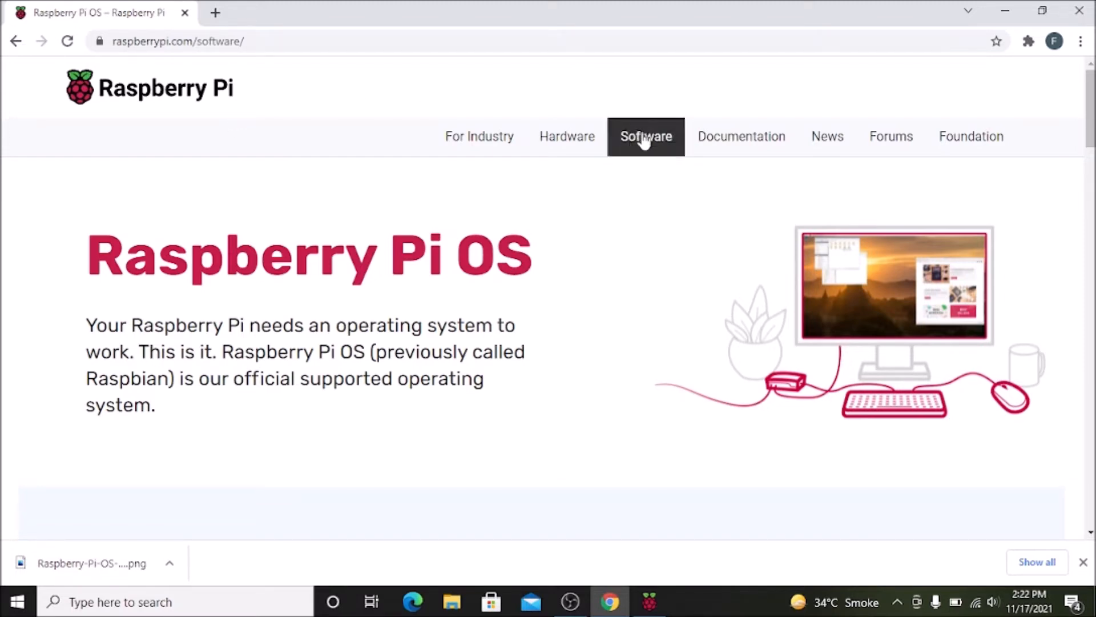
Start downloading Raspberry Pi Imager for Windows from the Raspberry Pi OS software page.
scroll(598, 245, down, 5)
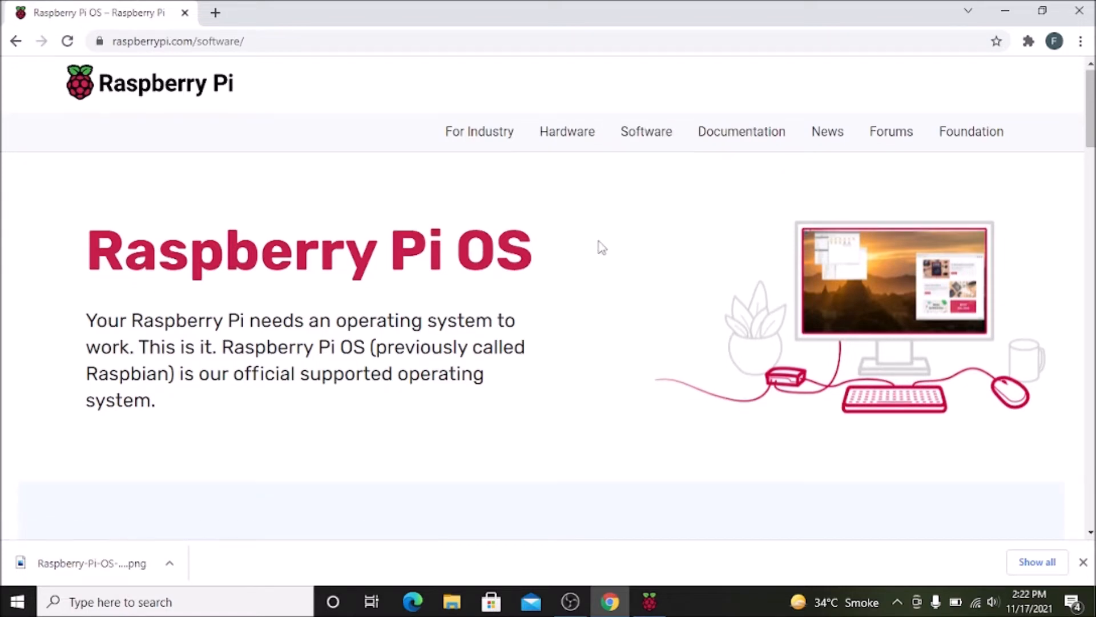
scroll(599, 246, down, 3)
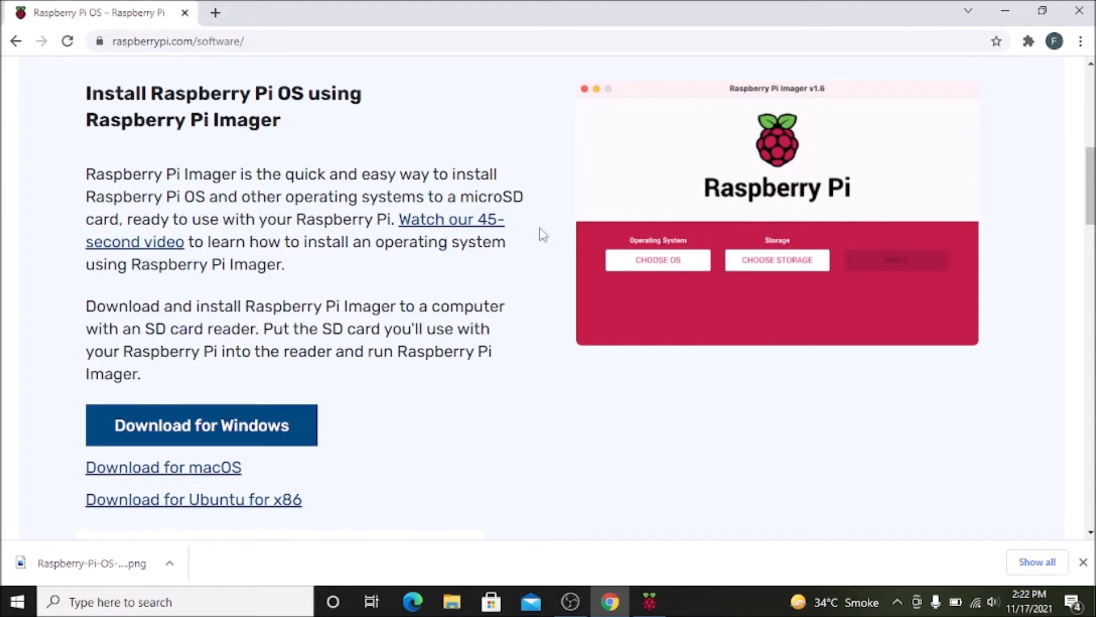
scroll(540, 235, down, 1)
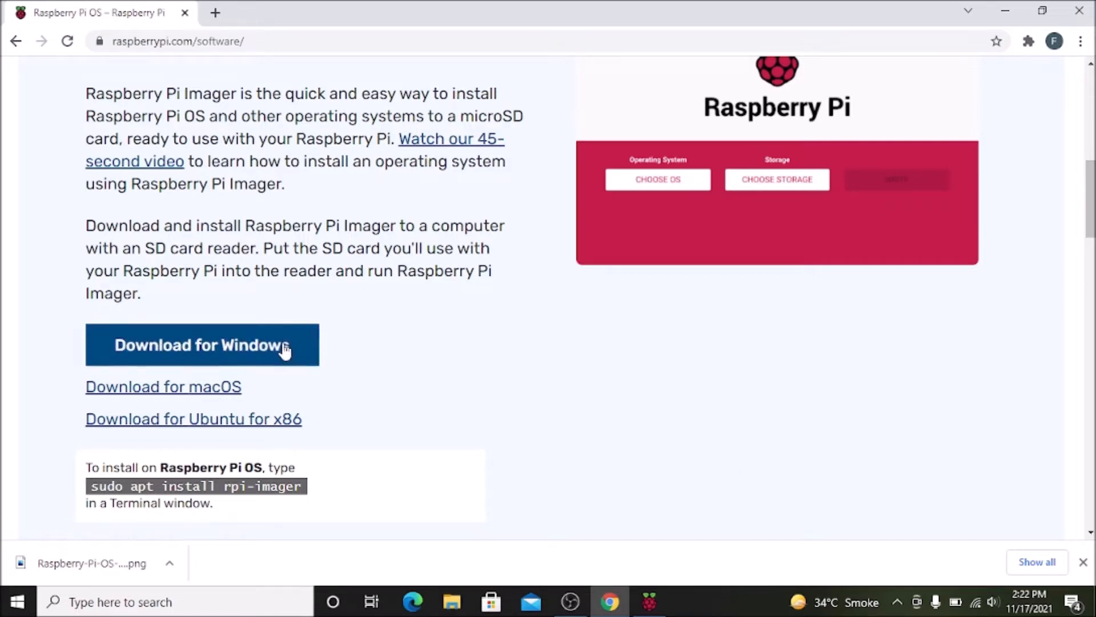
click(269, 351)
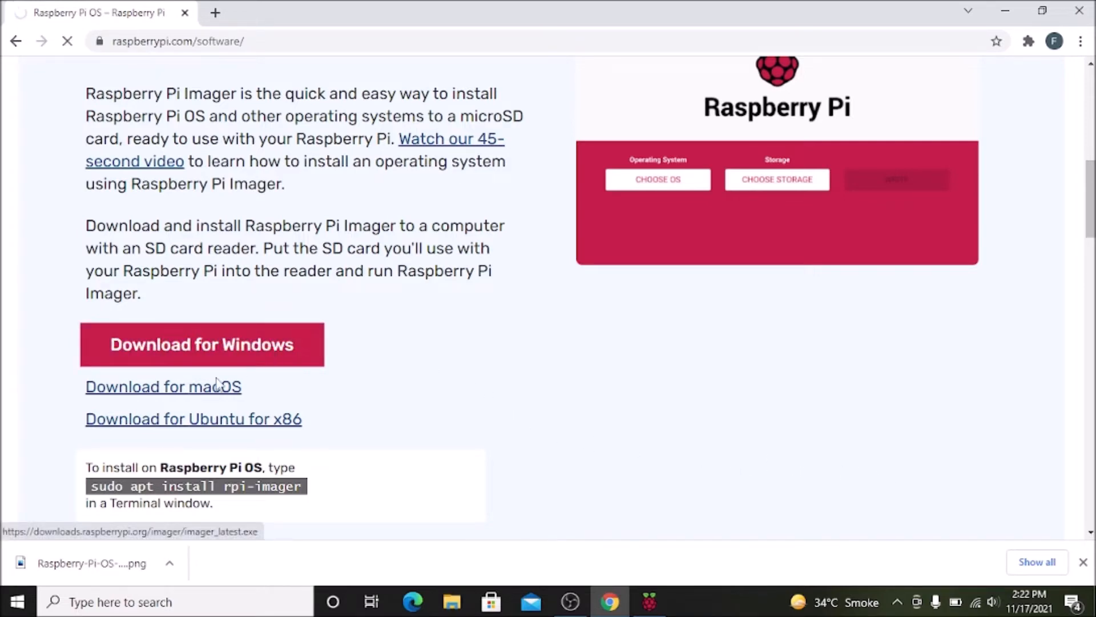
Cancel the running download of the imager_1.6.2 (1).exe installer.
click(130, 570)
click(170, 566)
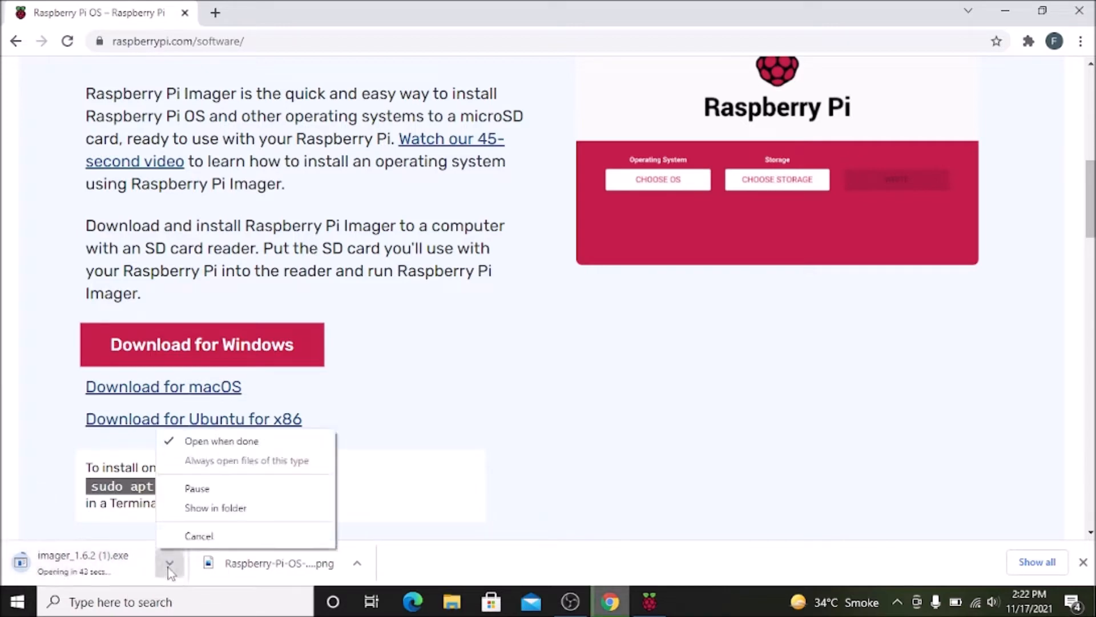
click(183, 533)
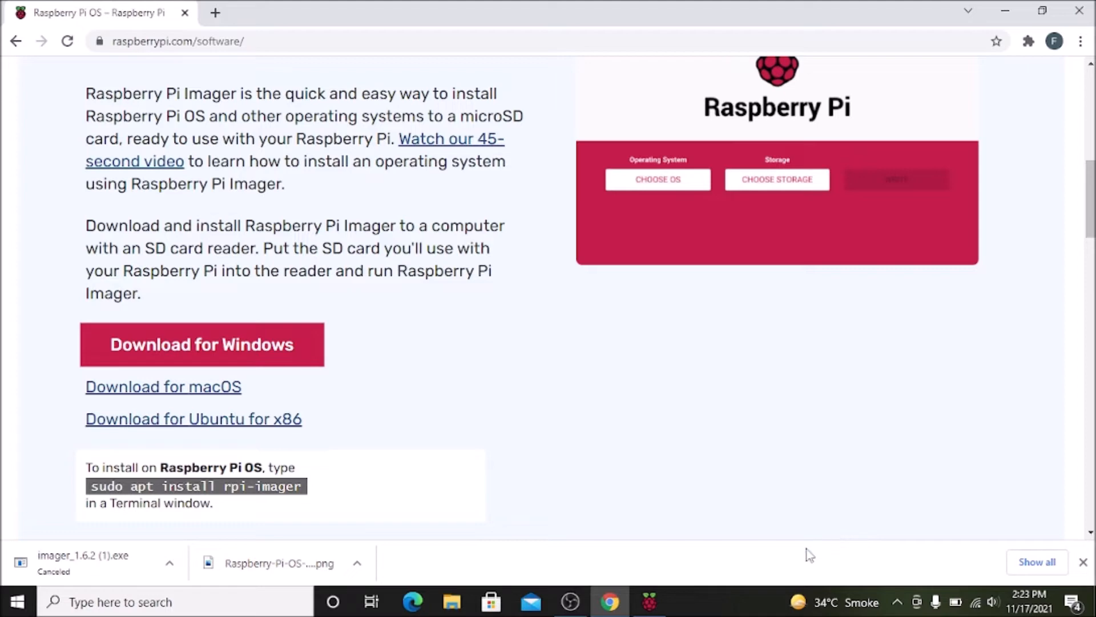
Switch to the Raspberry Pi Imager, clear the browser from view and check the available storage devices without selecting one.
click(647, 606)
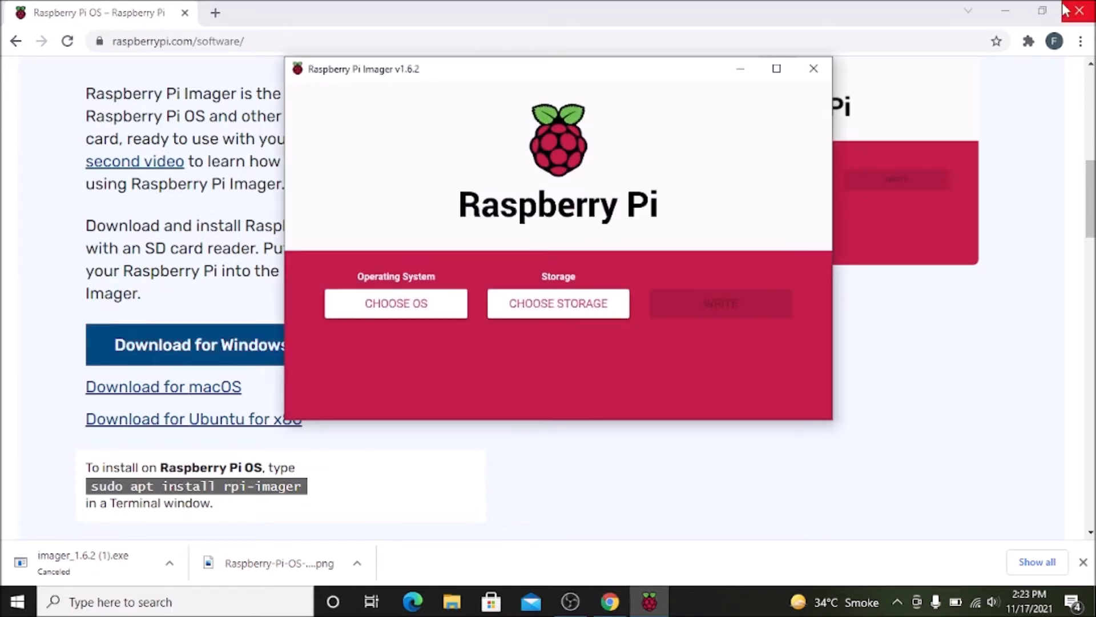
click(1006, 10)
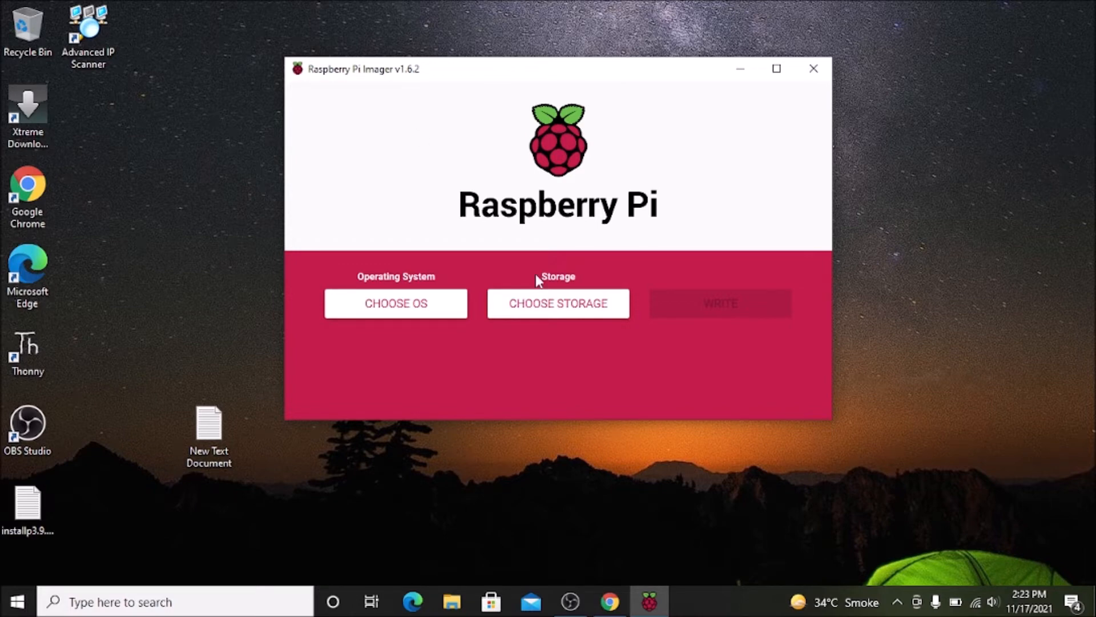
click(549, 299)
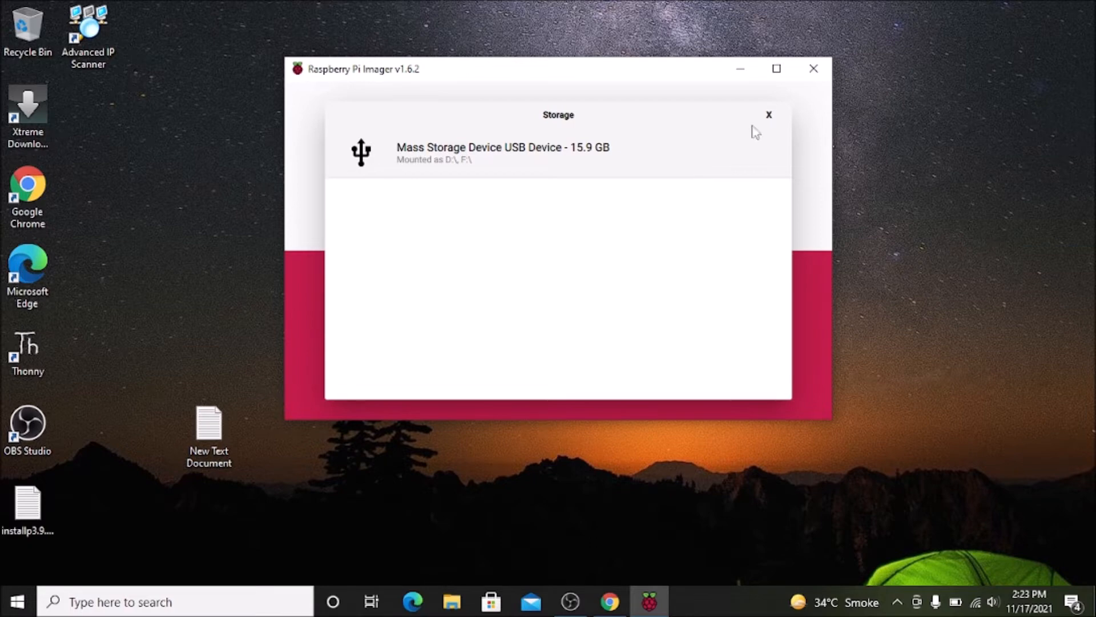
click(770, 115)
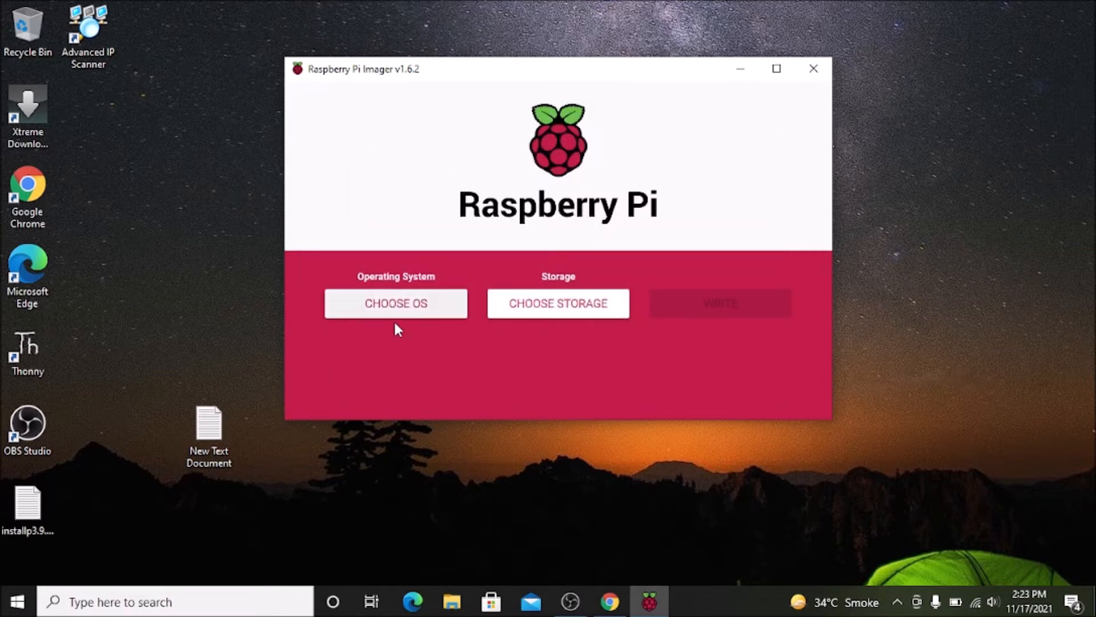
Choose Raspberry Pi OS Full (32-bit) from the other Raspberry Pi OS images as the operating system.
click(389, 303)
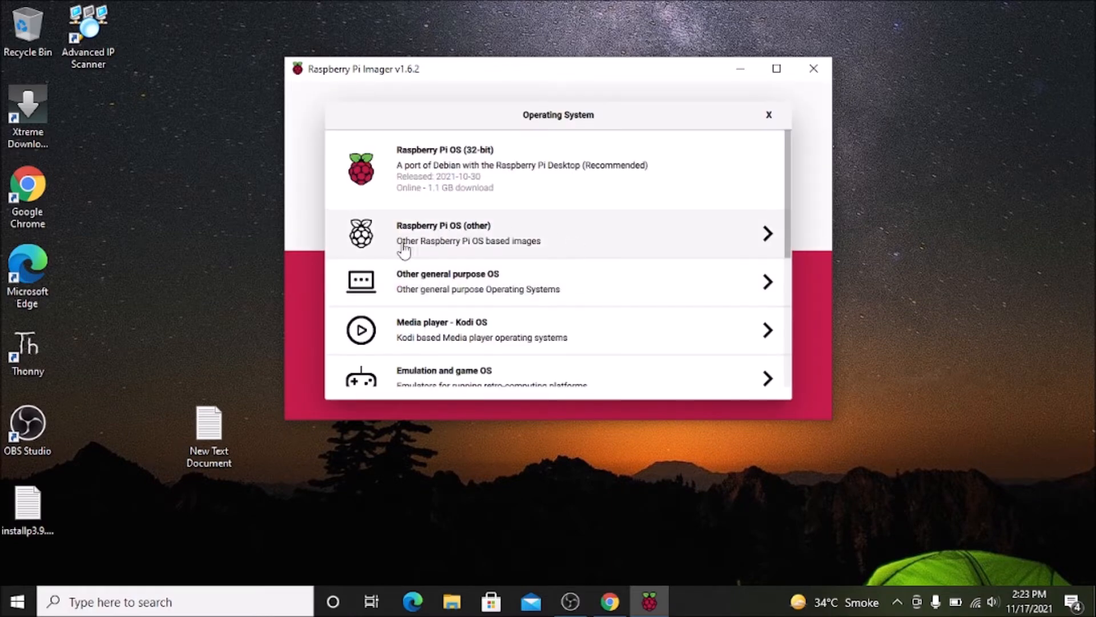
click(476, 242)
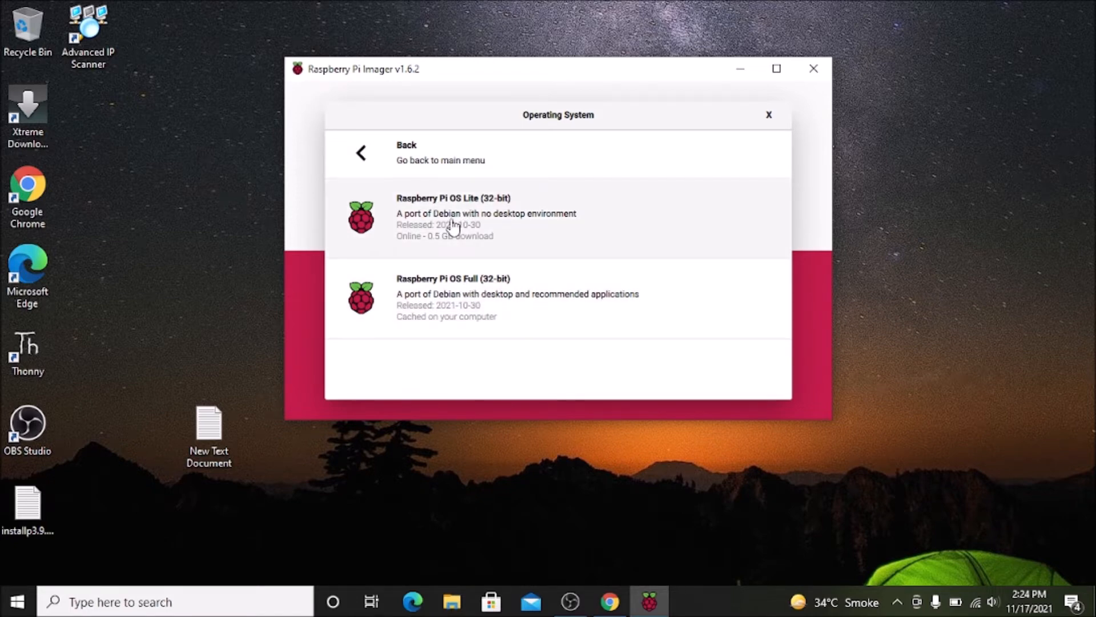
click(476, 306)
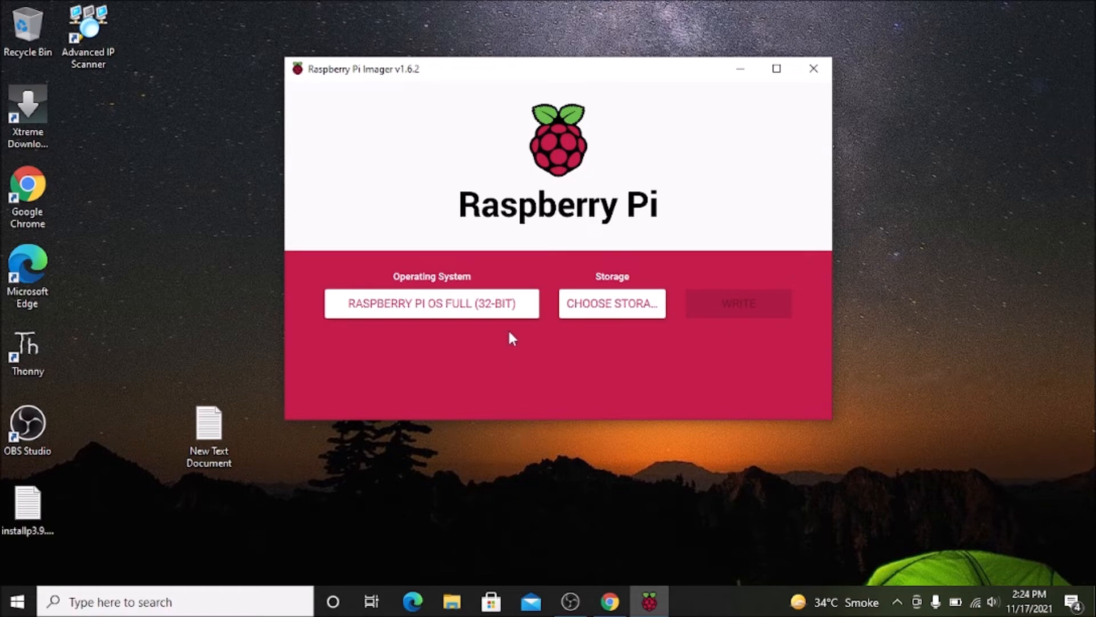
Switch to Chrome and open all download options for manually installing an operating system image.
click(610, 601)
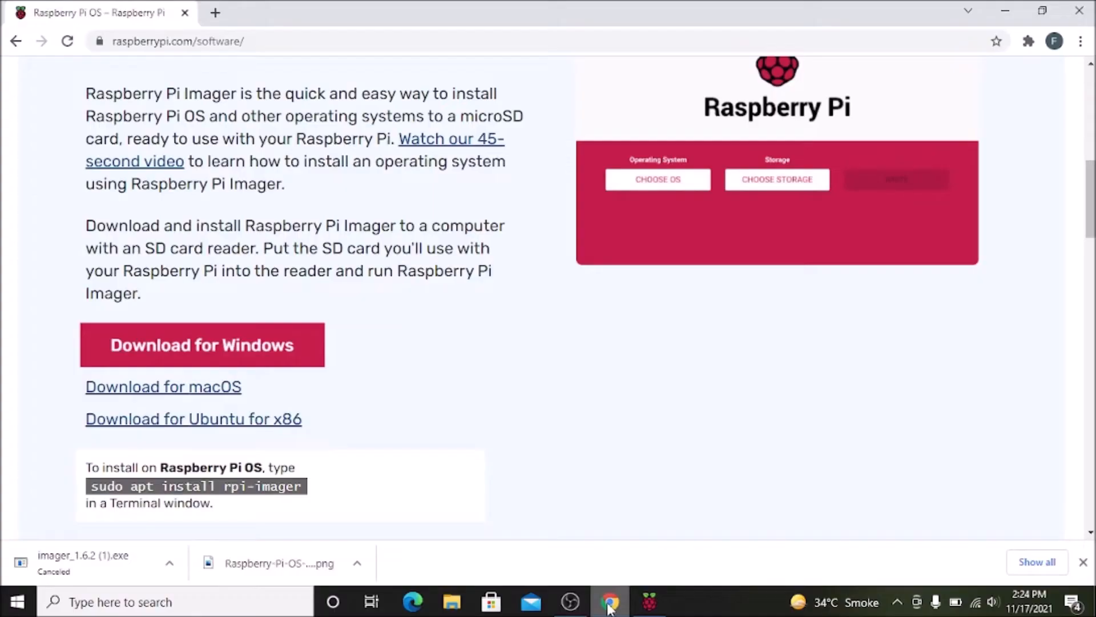
scroll(528, 353, up, 7)
scroll(530, 353, up, 3)
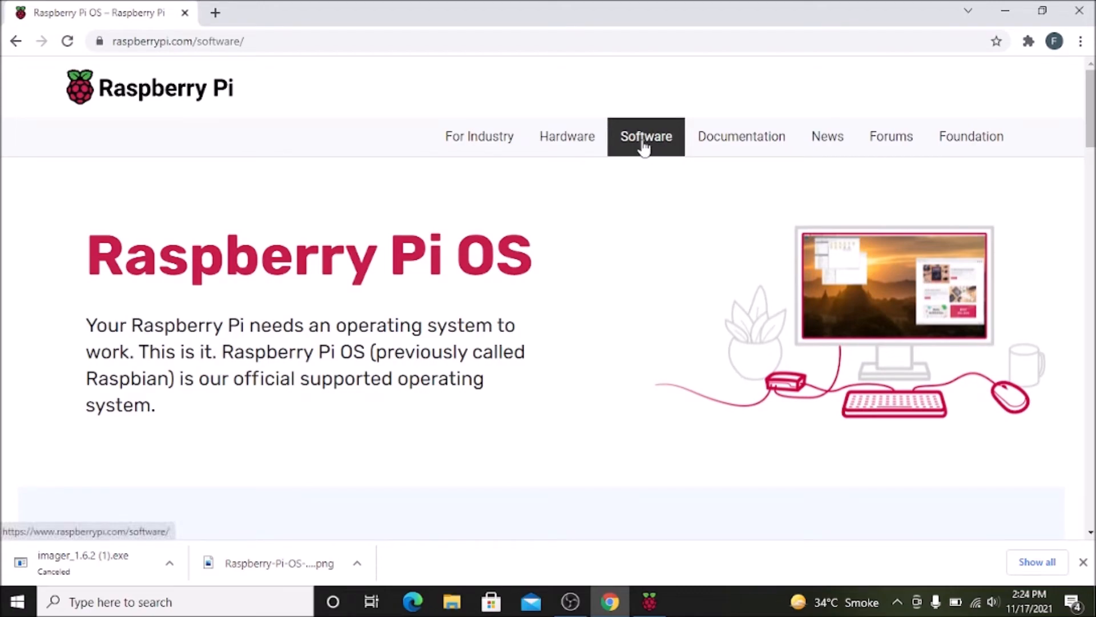
scroll(617, 303, down, 15)
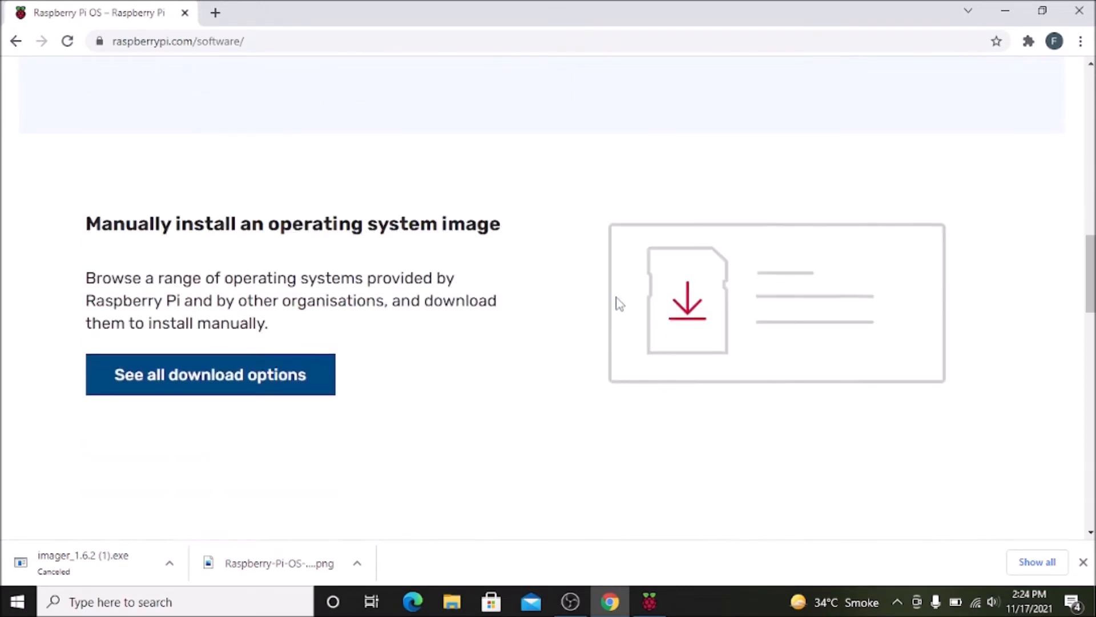
scroll(617, 303, down, 2)
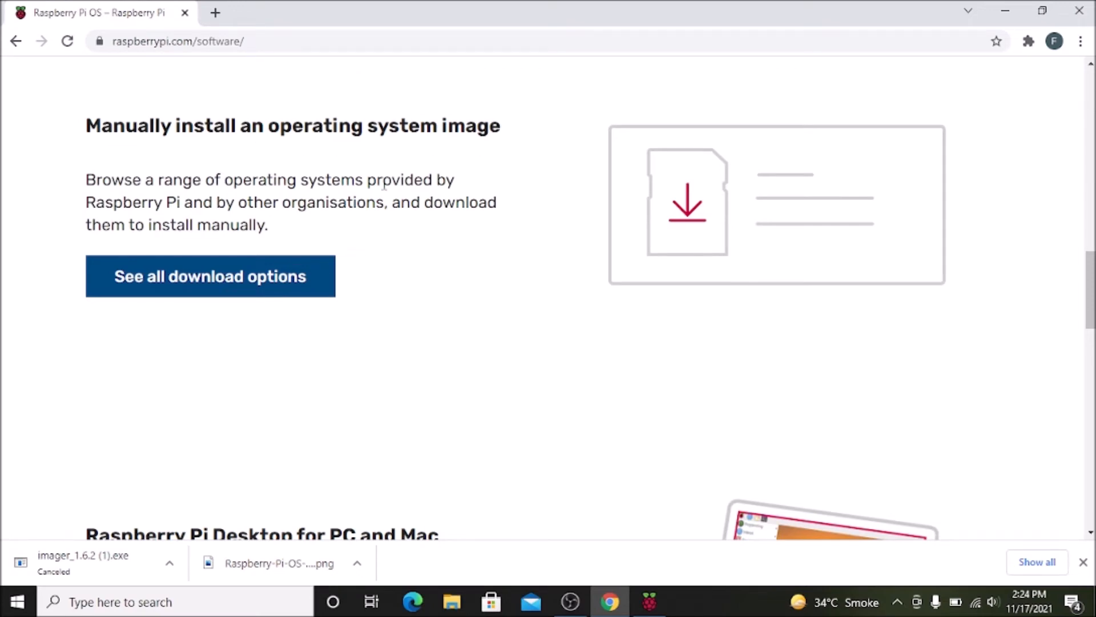
click(227, 279)
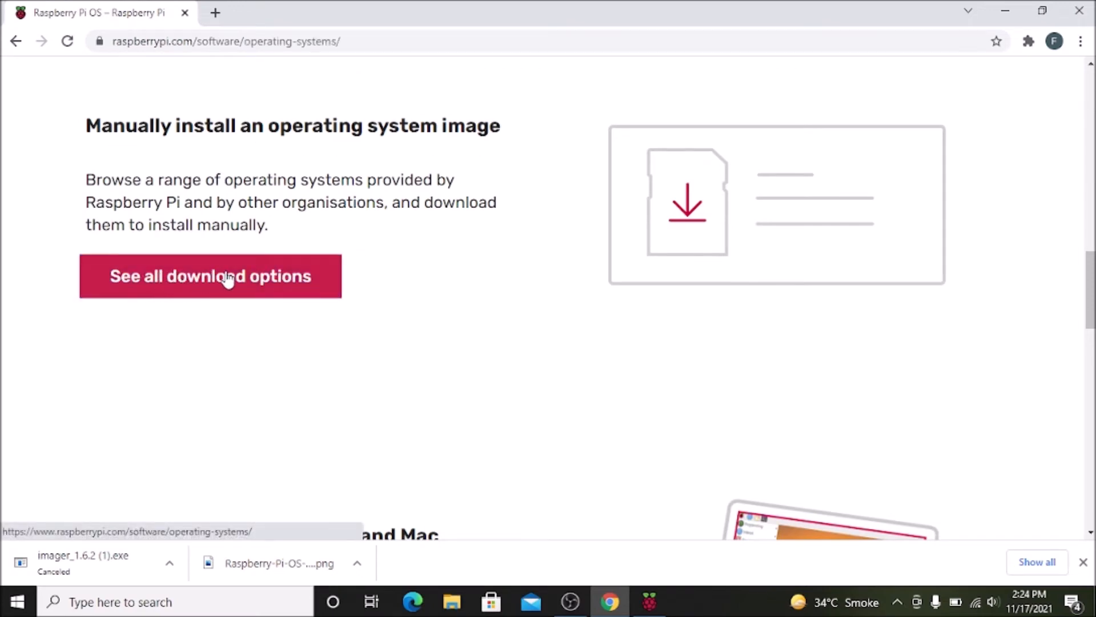
Examine the Raspberry Pi OS images offered for download, from the desktop editions to Raspberry Pi OS Lite.
scroll(708, 325, down, 6)
scroll(708, 325, down, 5)
scroll(708, 326, up, 2)
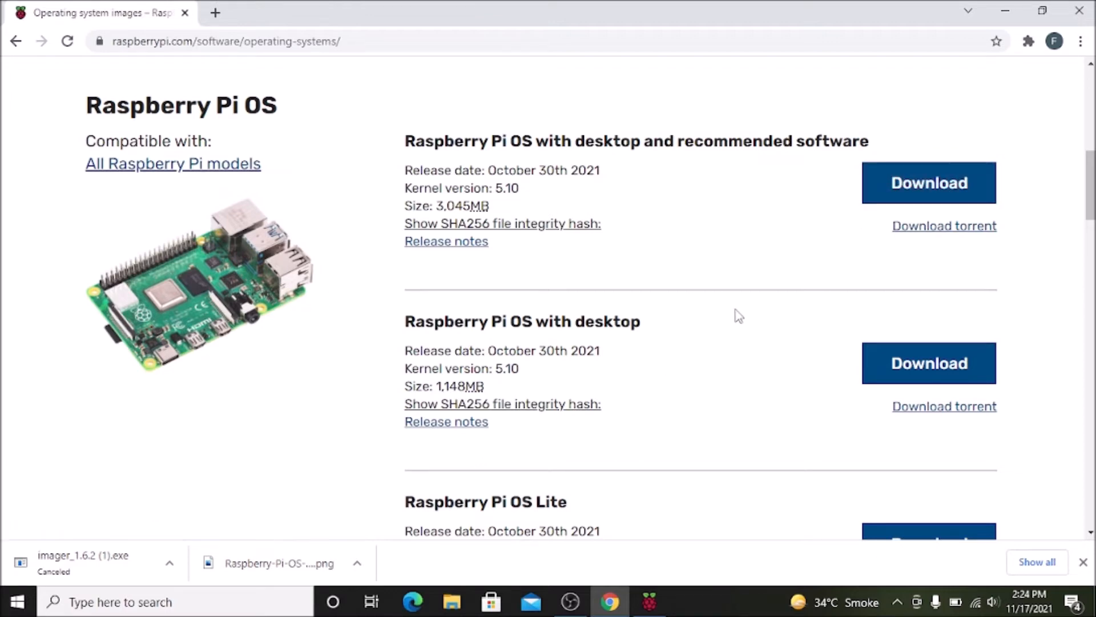
scroll(739, 315, down, 1)
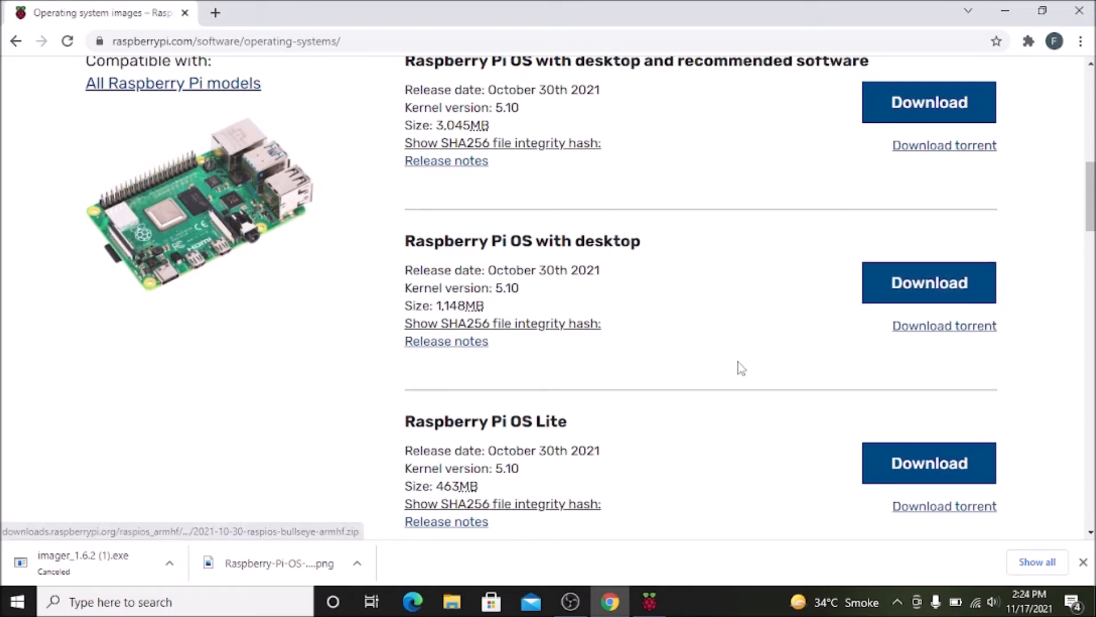
scroll(740, 367, down, 1)
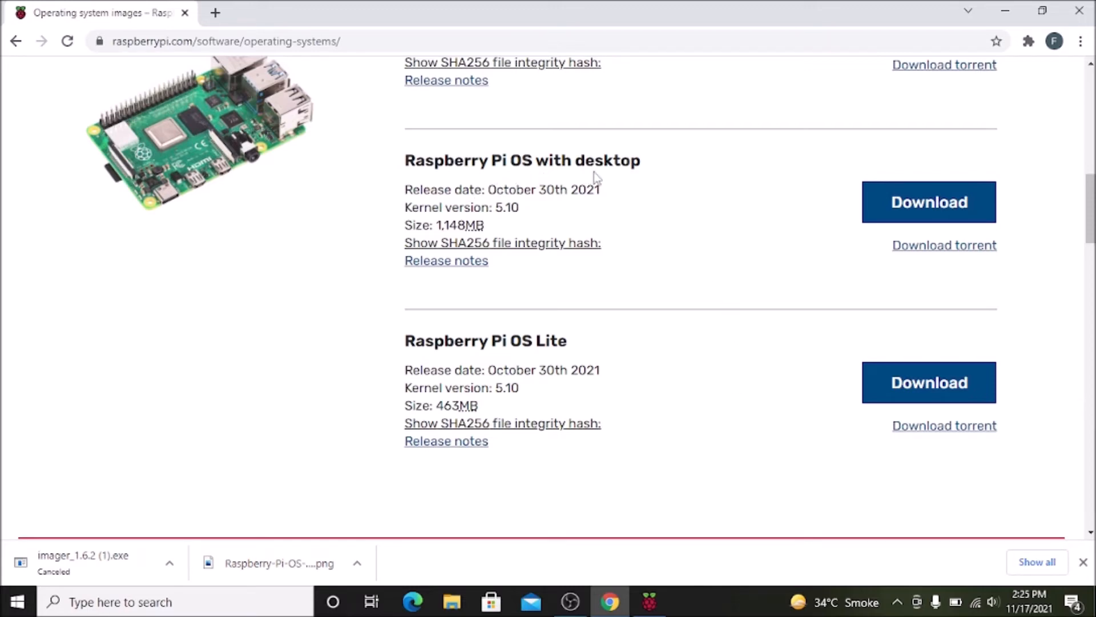
Minimize the open windows and open the rpios folder inside Downloads > Compressed in File Explorer.
click(995, 7)
click(741, 68)
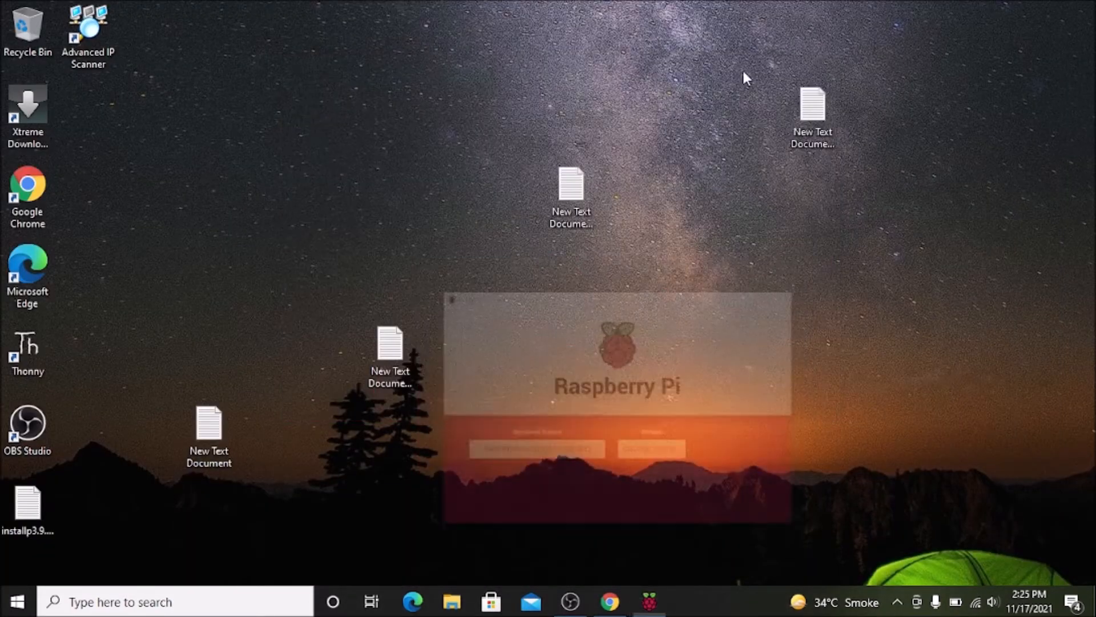
click(450, 600)
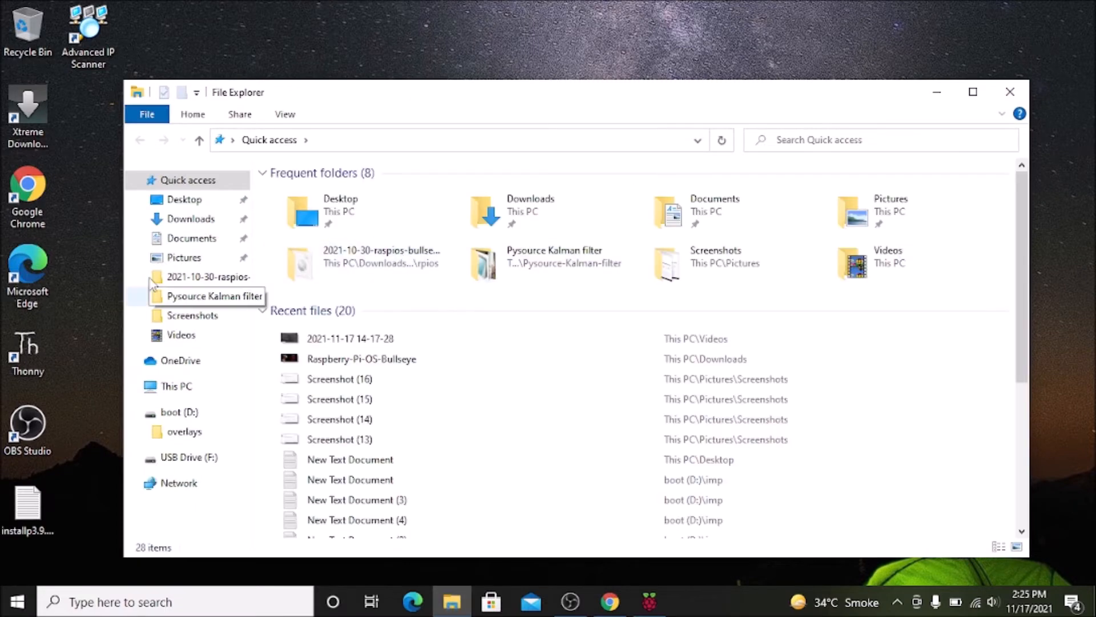
click(184, 220)
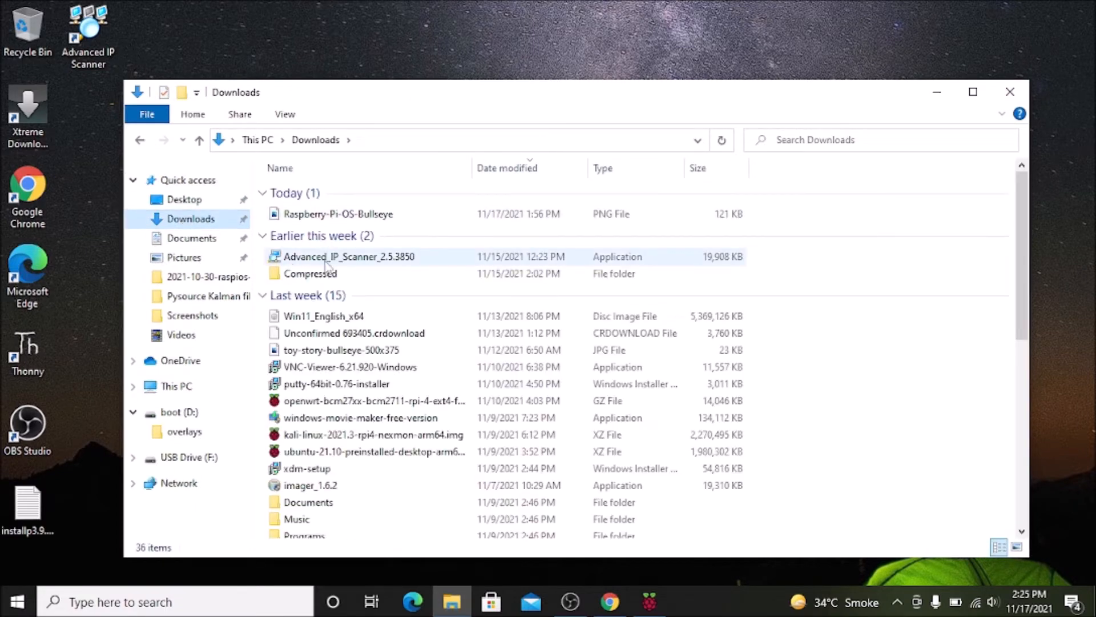
click(311, 277)
double_click(309, 278)
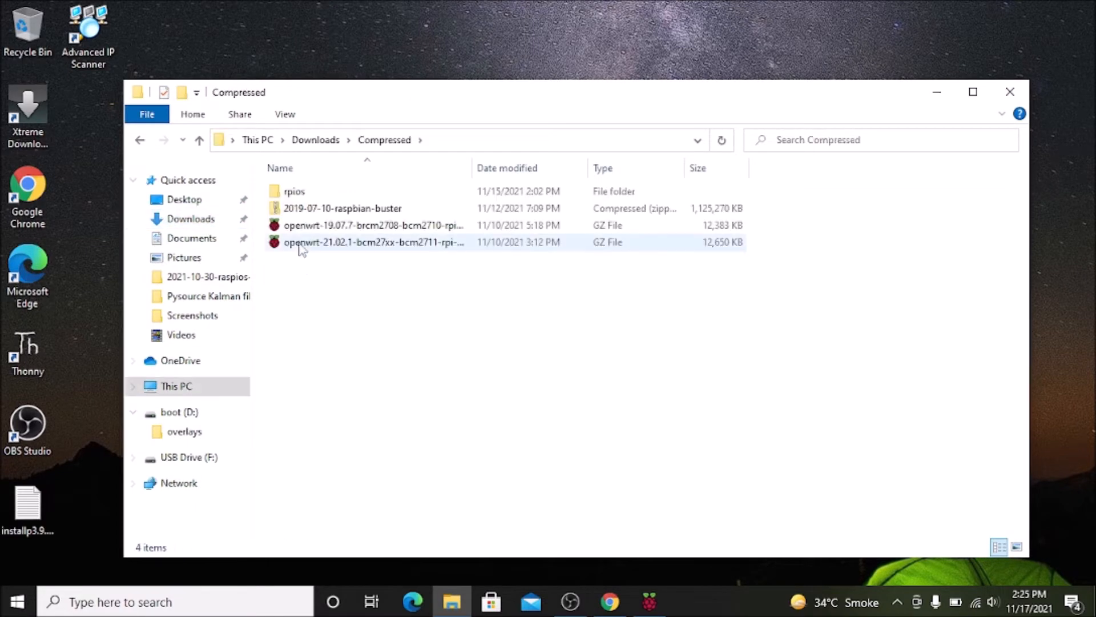
double_click(306, 197)
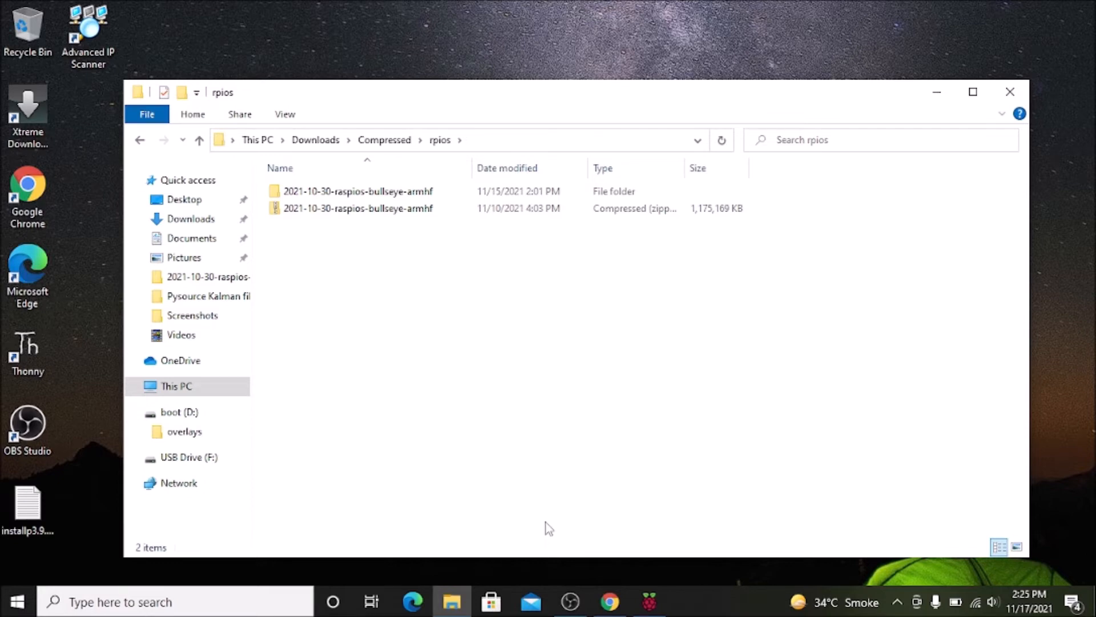
Check the extraction option for the 2021-10-30-raspios-bullseye-armhf zip archive without extracting it.
double_click(409, 208)
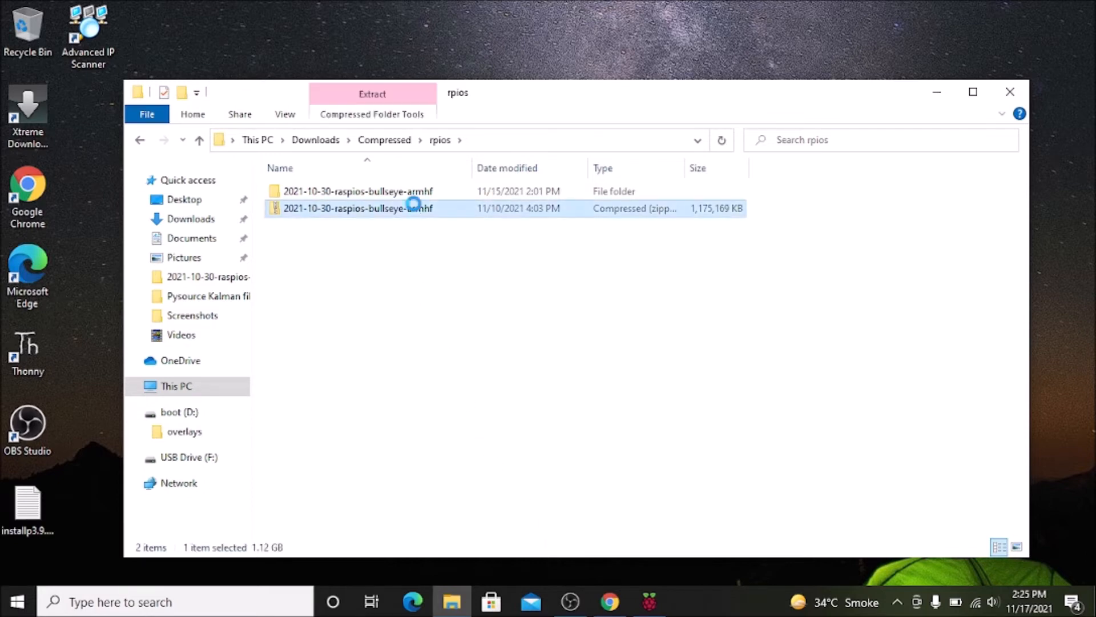
right_click(414, 203)
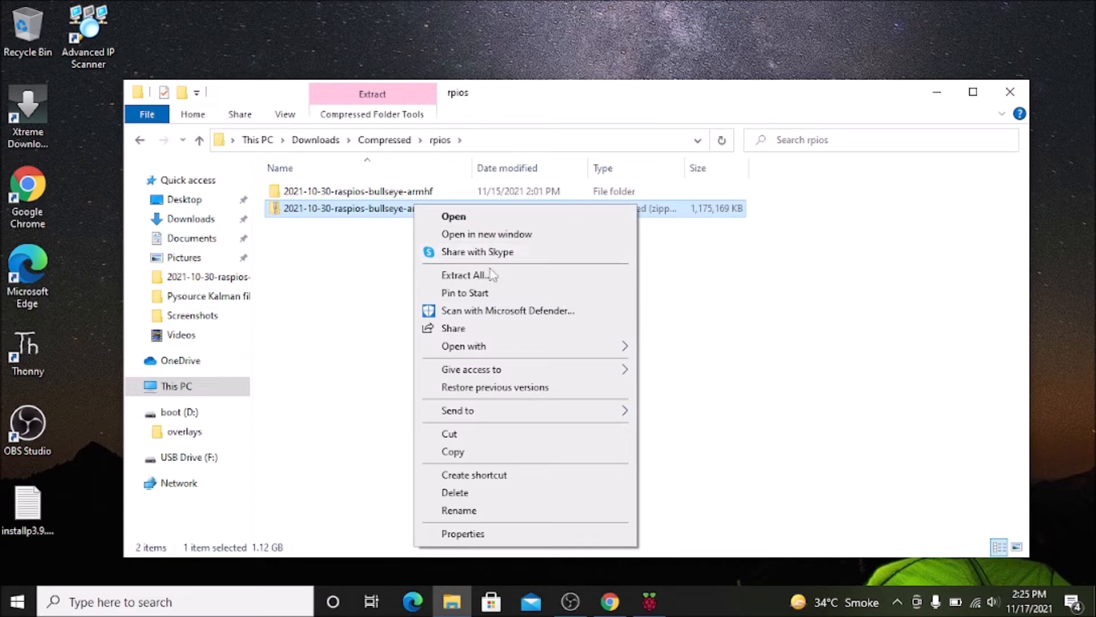
click(398, 298)
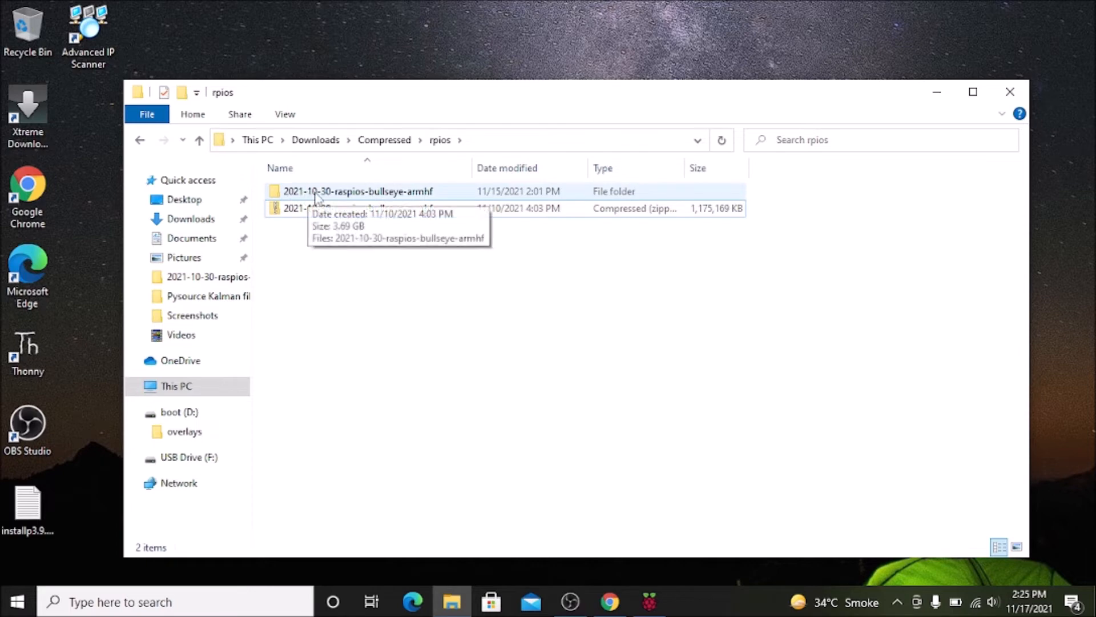
Inspect the disc image file in the extracted 2021-10-30-raspios-bullseye-armhf folder, then minimize File Explorer.
double_click(420, 200)
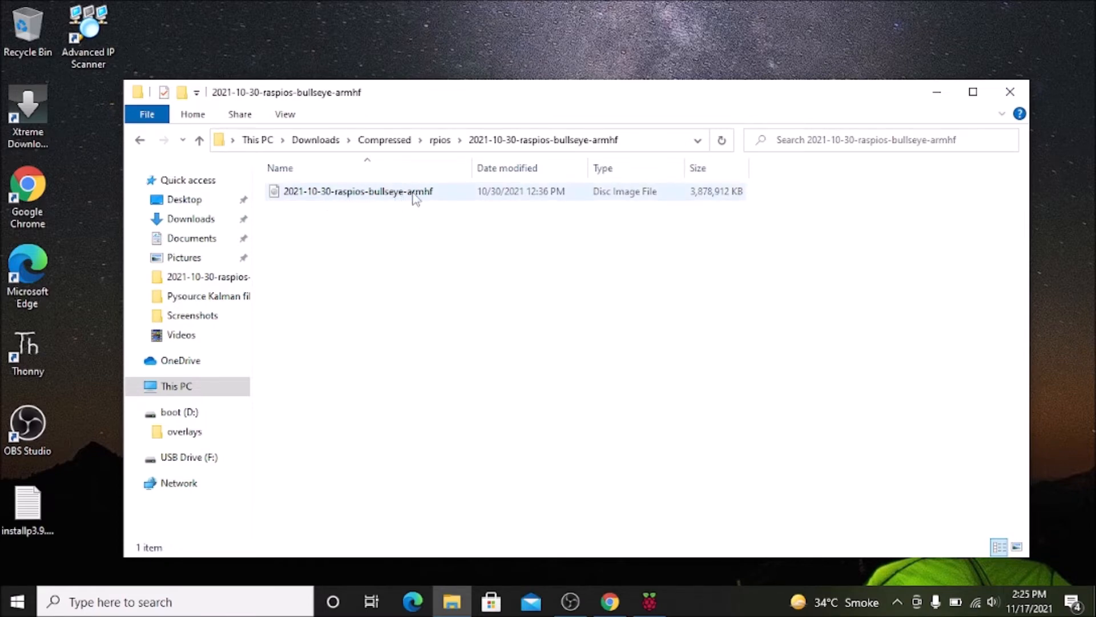
mouse_move(414, 197)
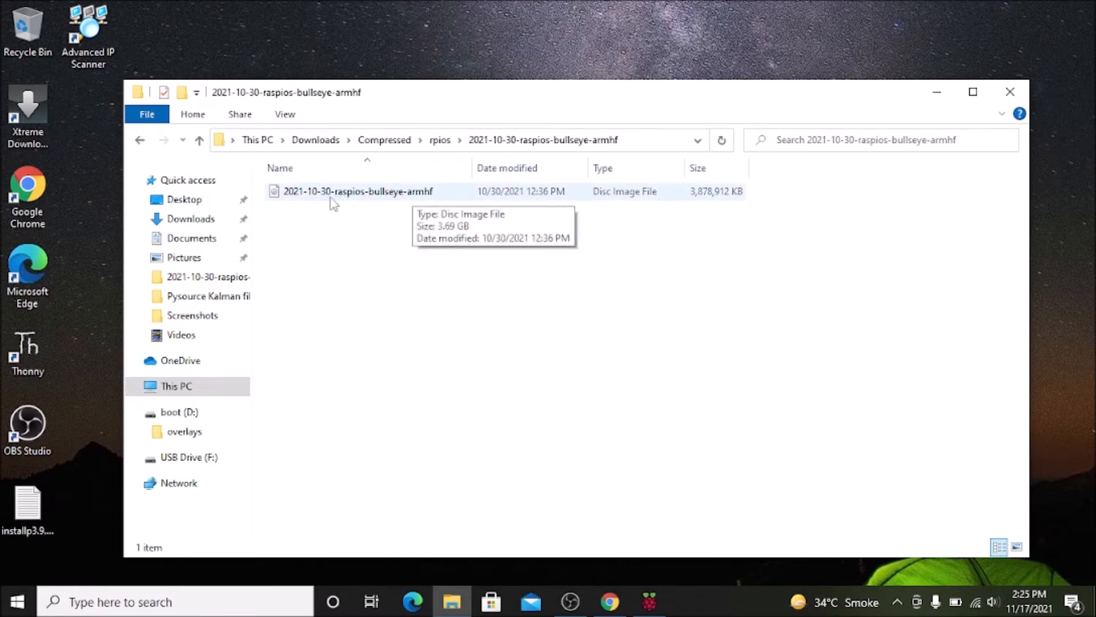
click(937, 96)
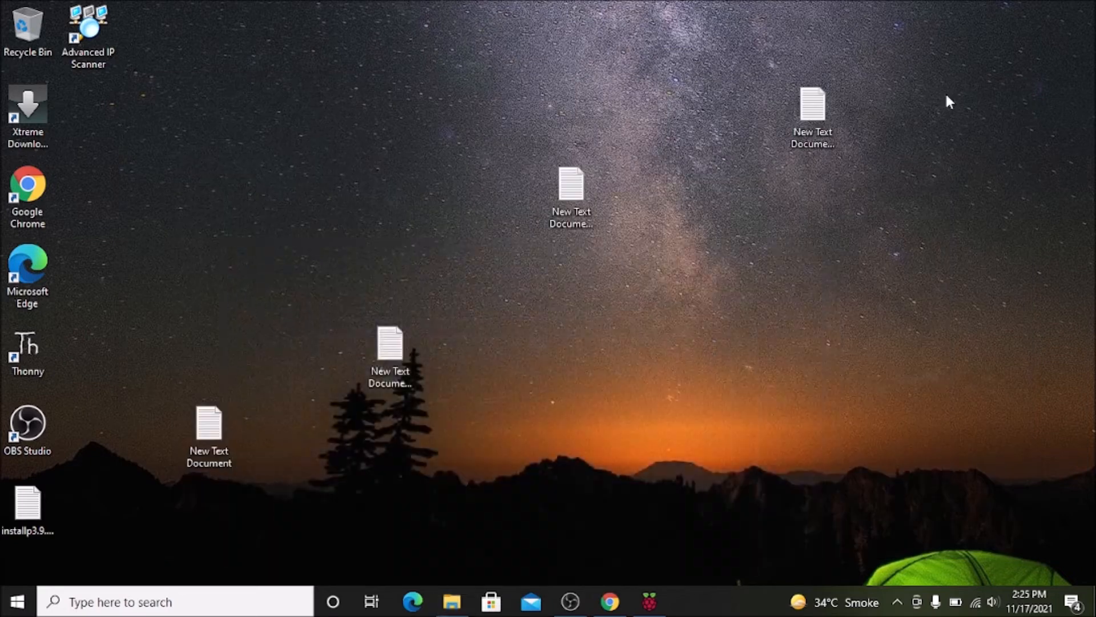
Switch to Raspberry Pi Imager and examine the main operating system list and its Raspberry Pi OS (other) images without choosing one.
click(650, 601)
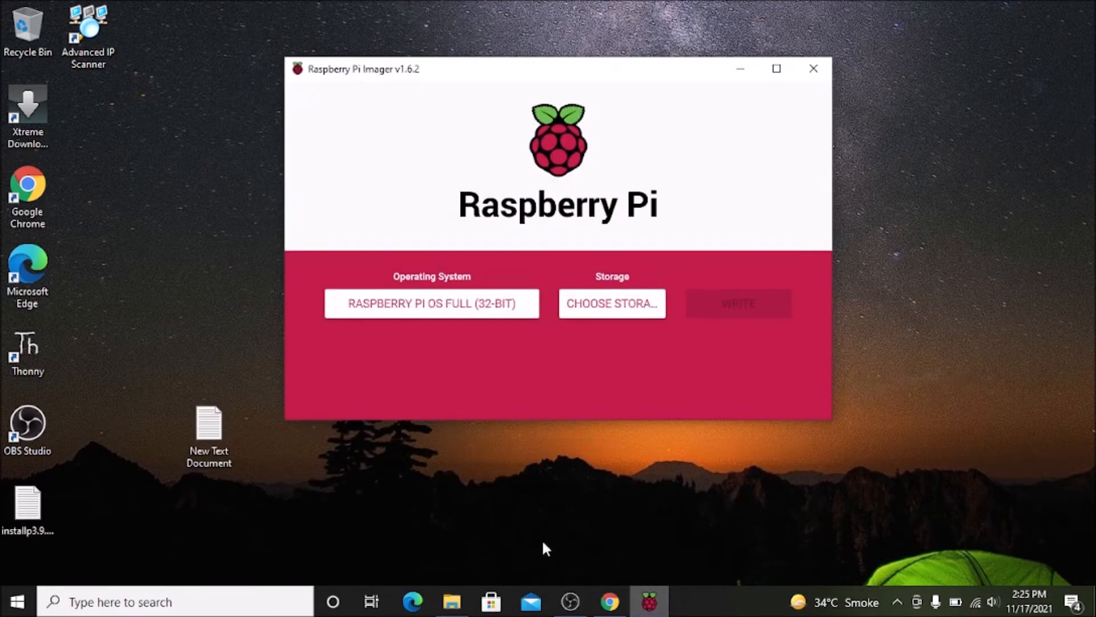
click(485, 311)
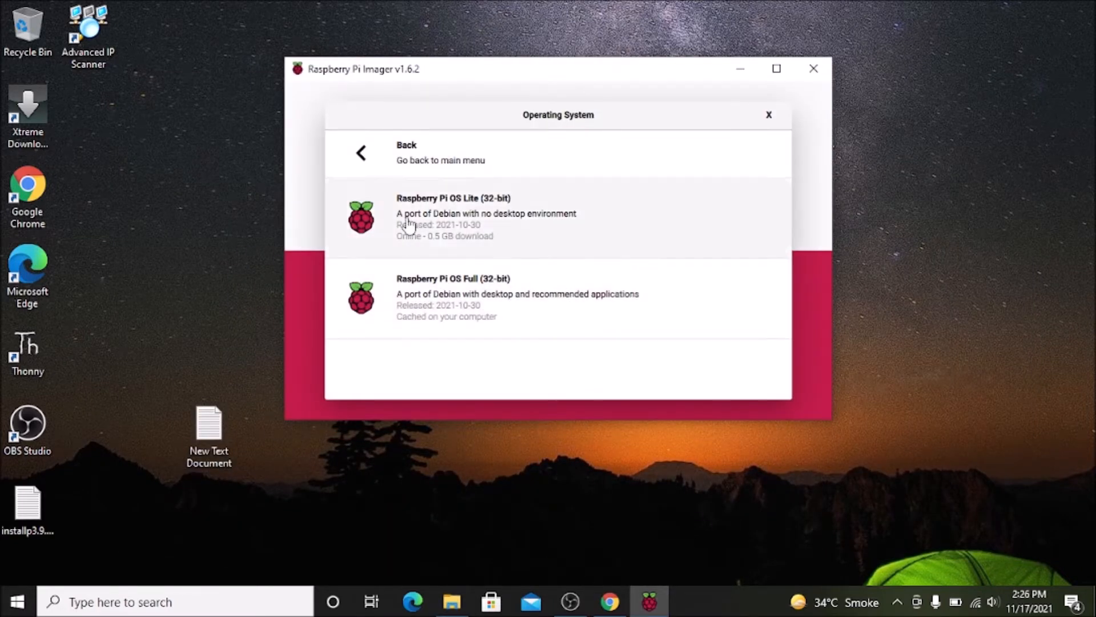
click(362, 152)
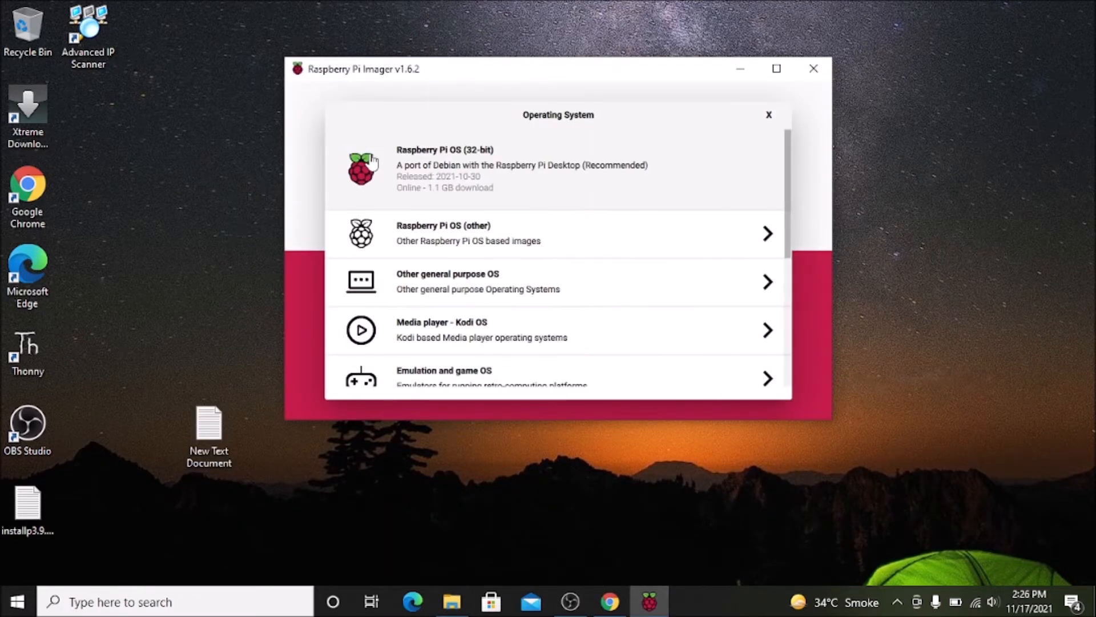
click(442, 246)
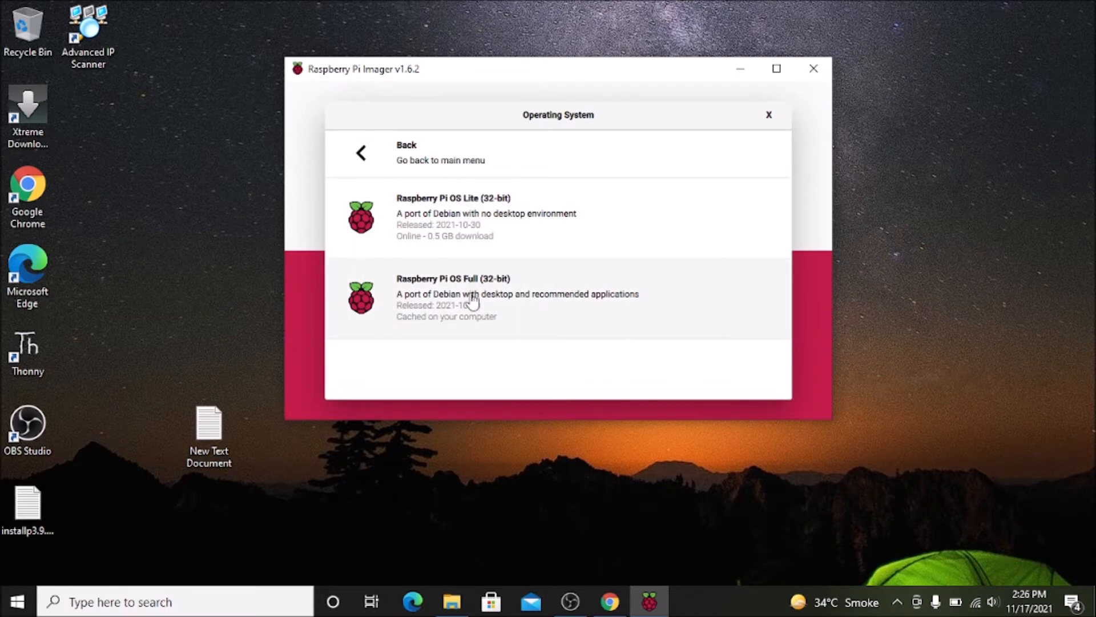
click(362, 152)
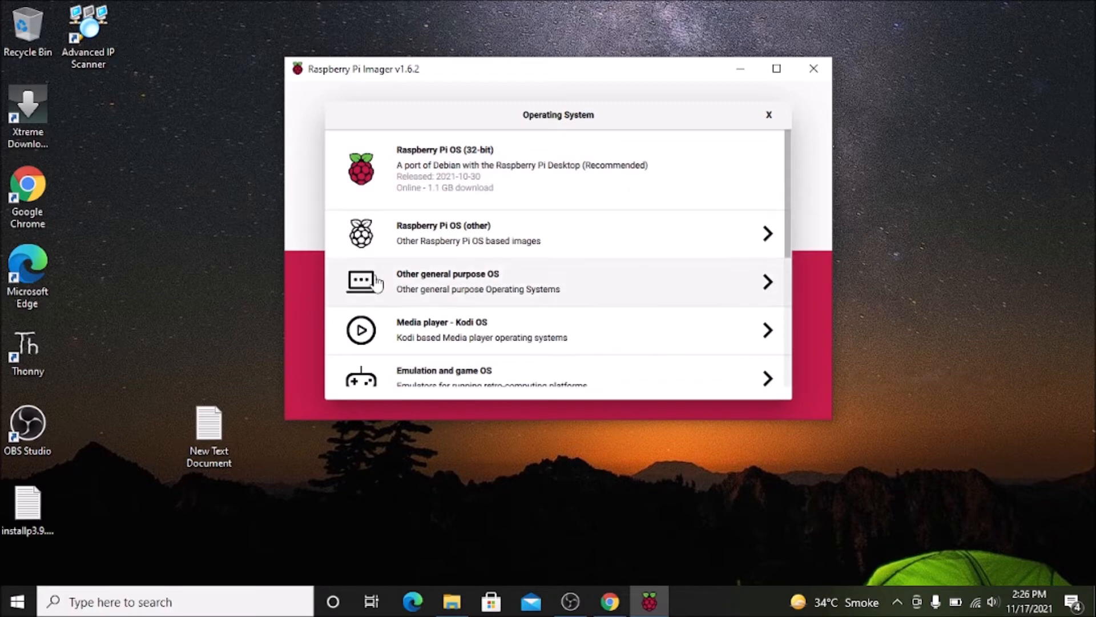
click(768, 115)
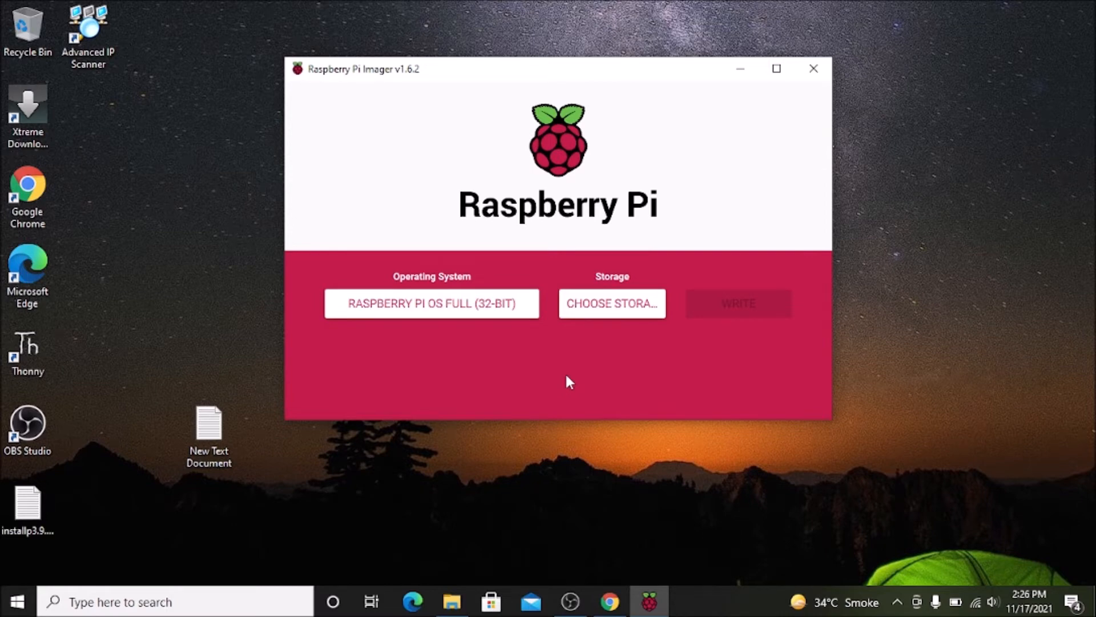
Choose the custom image 2021-10-30-raspios-bullseye-armhf.img from the computer as the operating system.
click(455, 309)
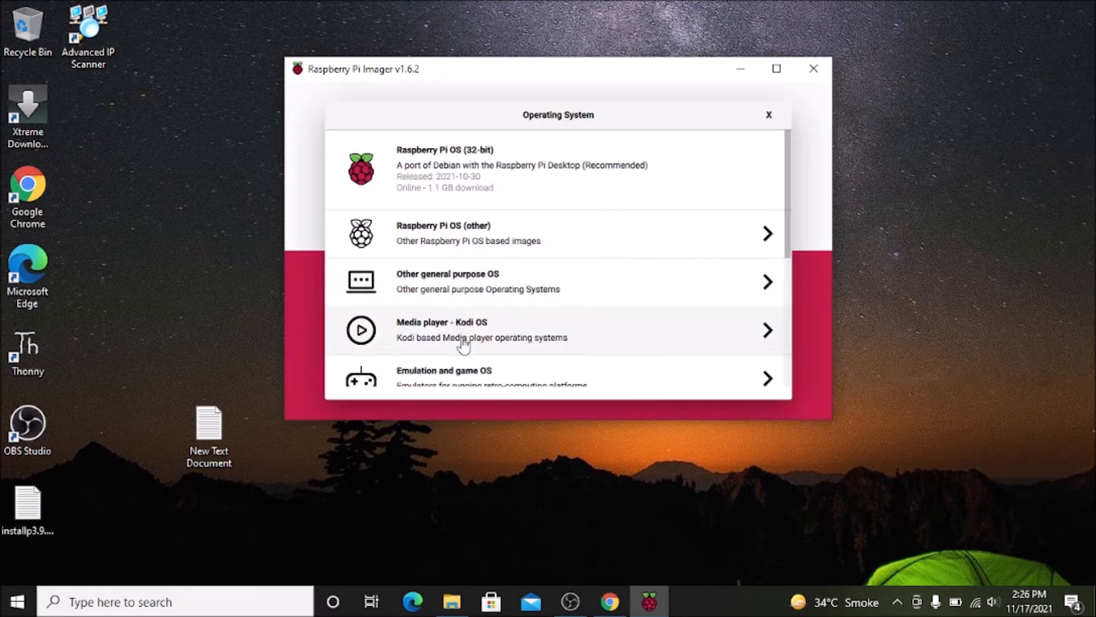
scroll(463, 342, down, 5)
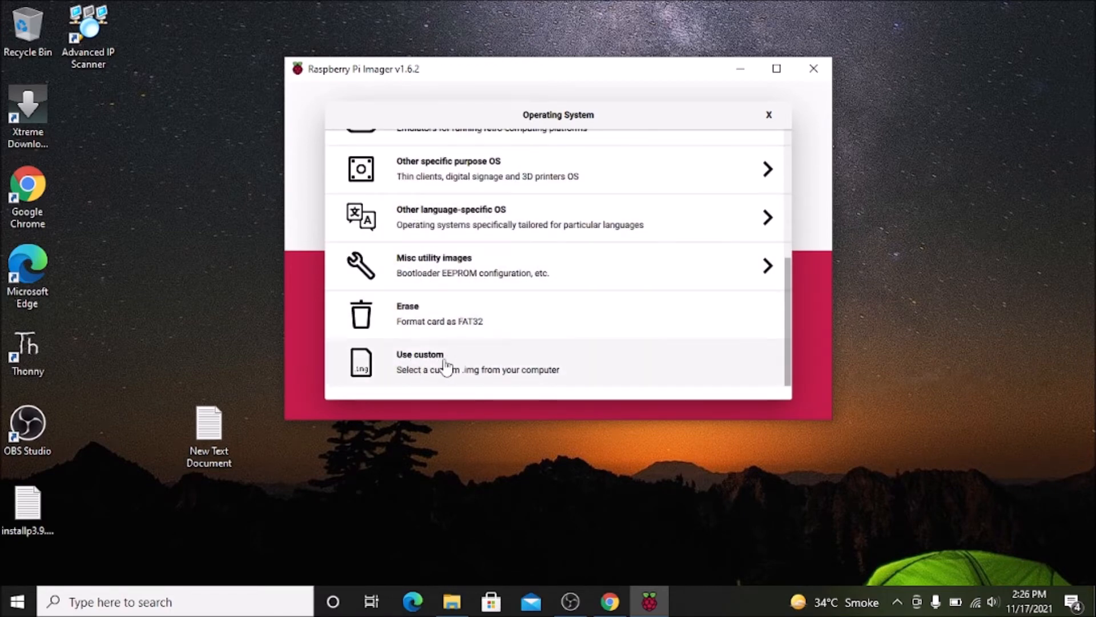
scroll(443, 367, up, 4)
scroll(508, 176, up, 2)
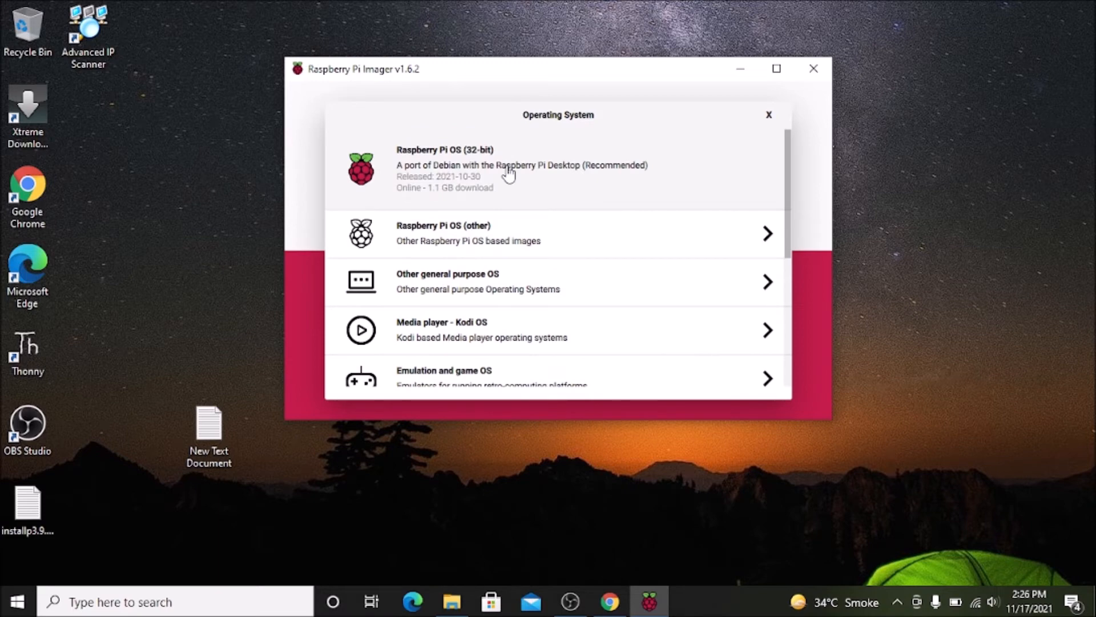
scroll(508, 177, down, 5)
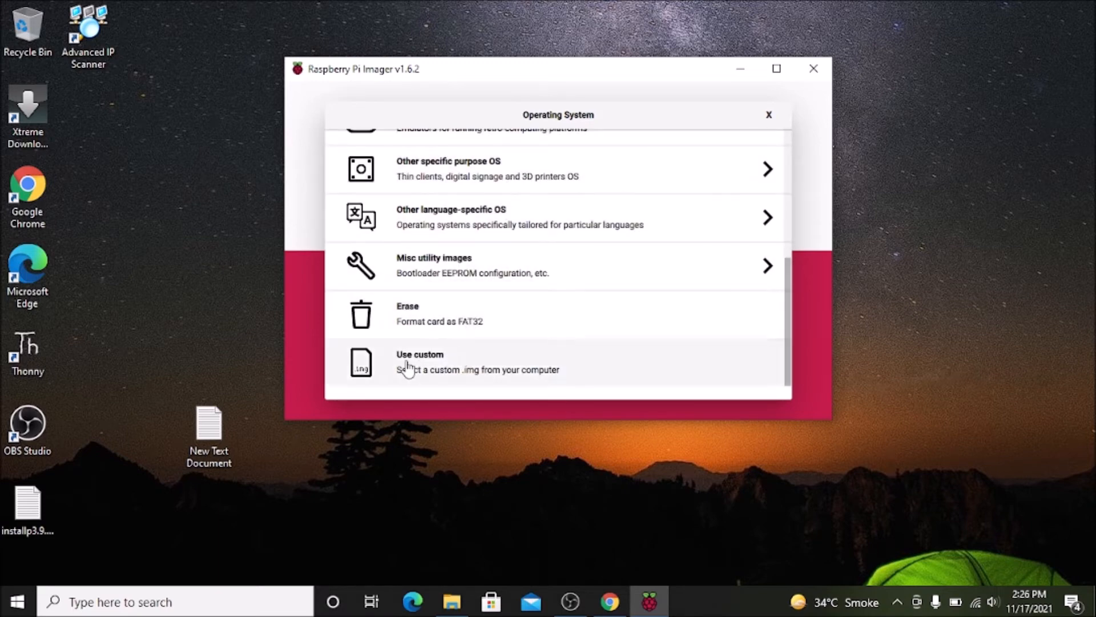
click(429, 367)
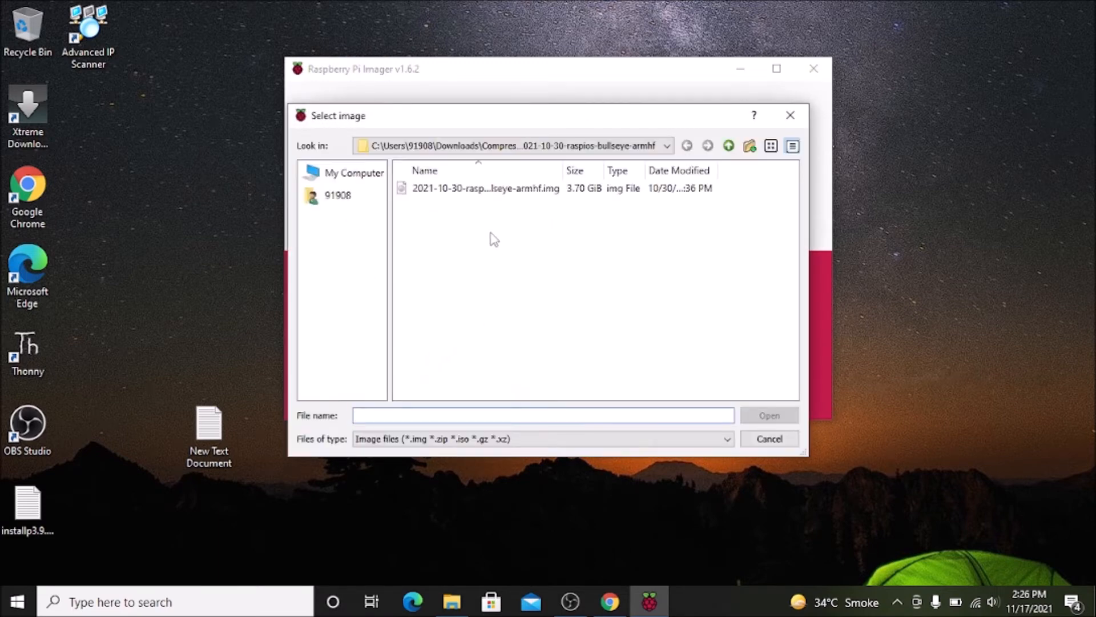
click(484, 194)
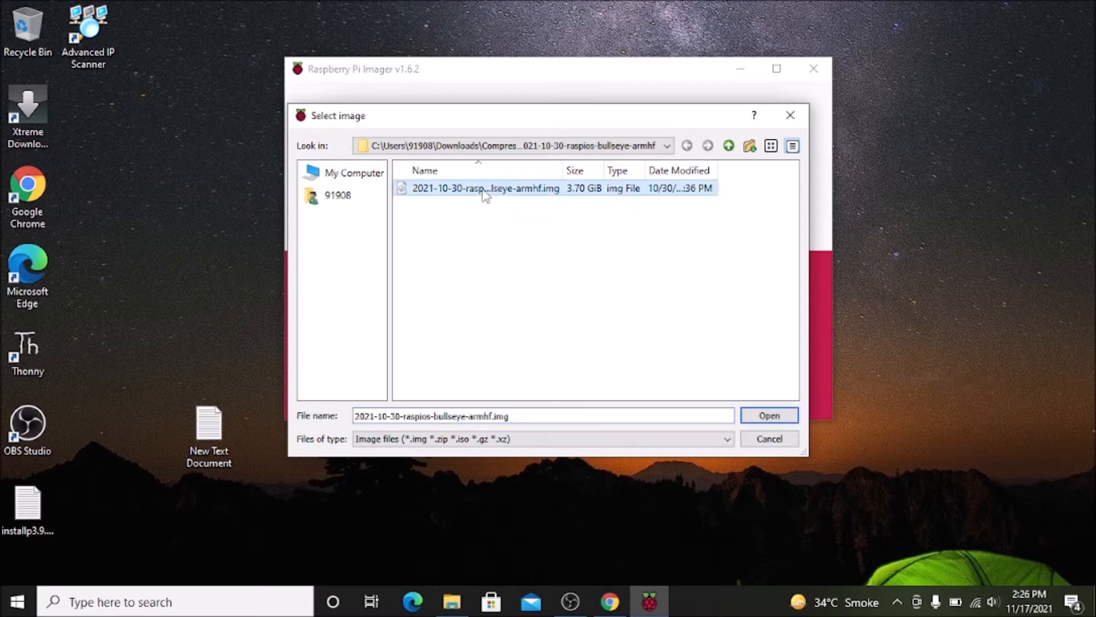
click(759, 414)
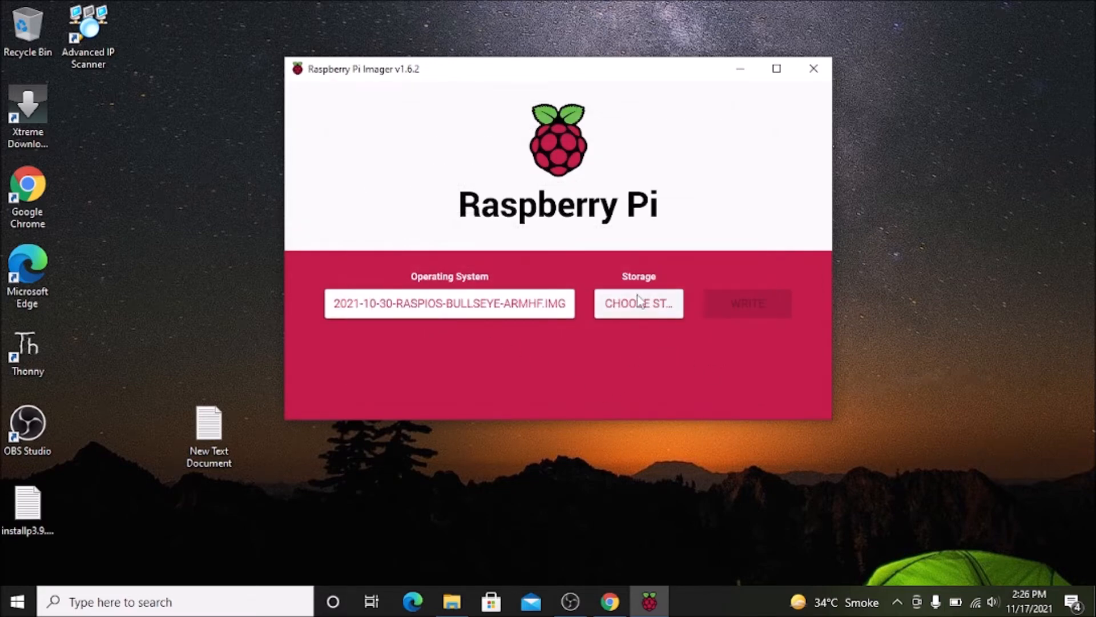
Select the mass storage device as the target storage and open the advanced options.
click(641, 303)
click(569, 184)
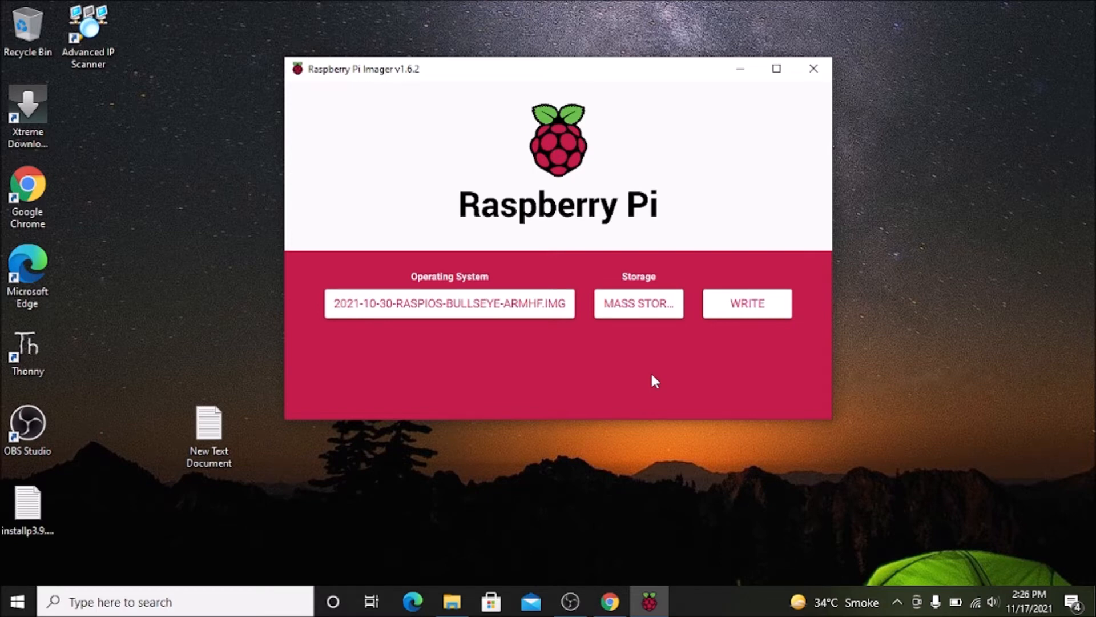
key(ctrl+shift+x)
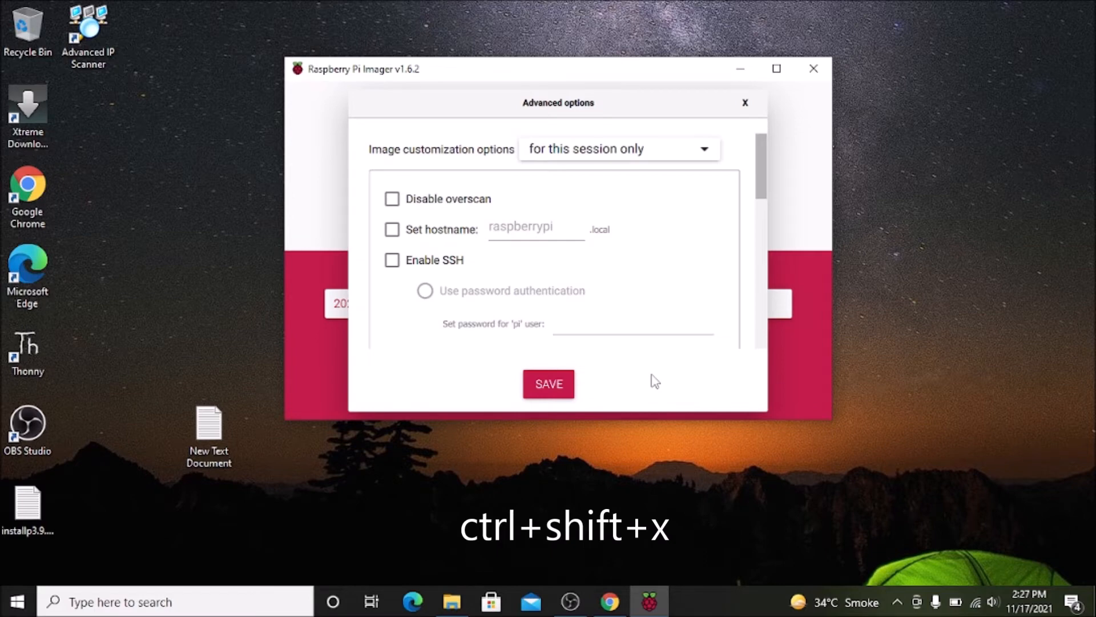
click(746, 105)
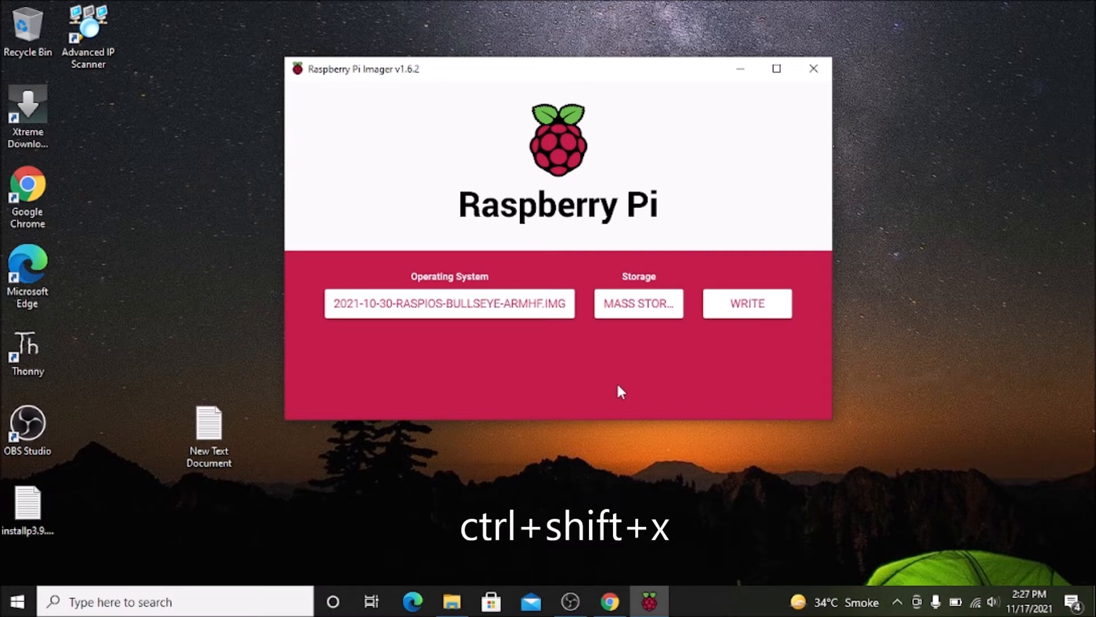
key(ctrl+shift+x)
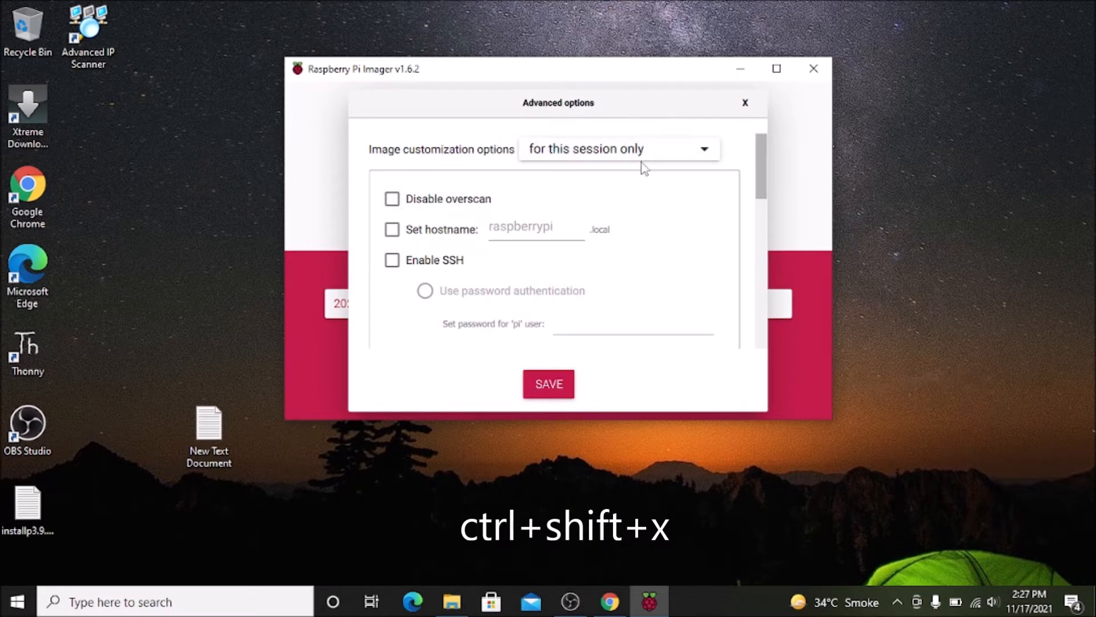
Set the image customization options to always use, comparing the choice with this session only.
click(668, 159)
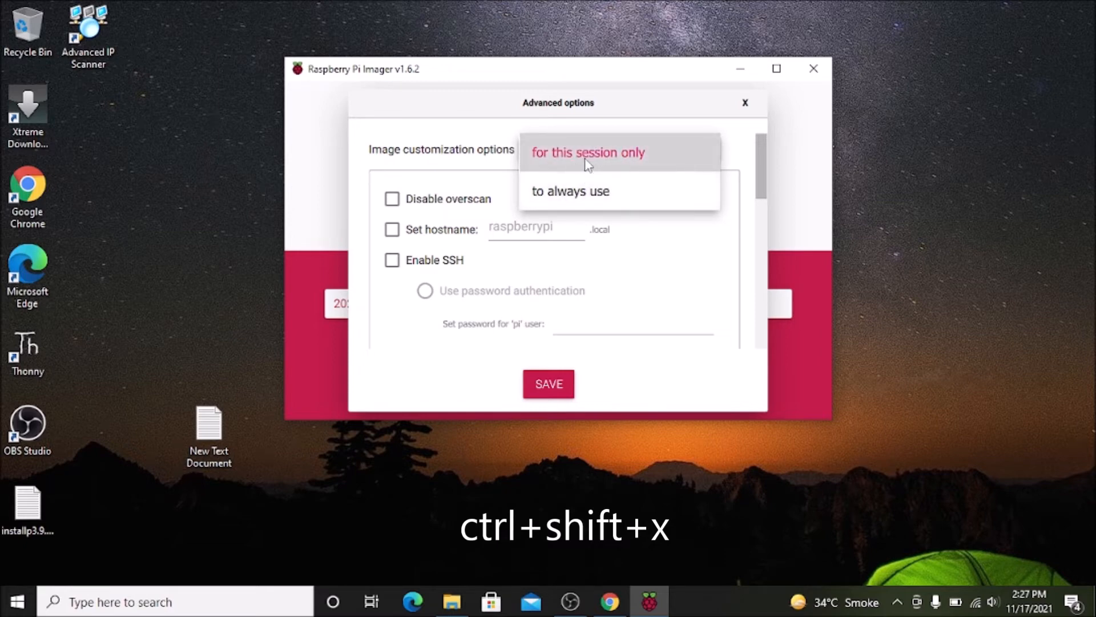
click(597, 194)
click(617, 153)
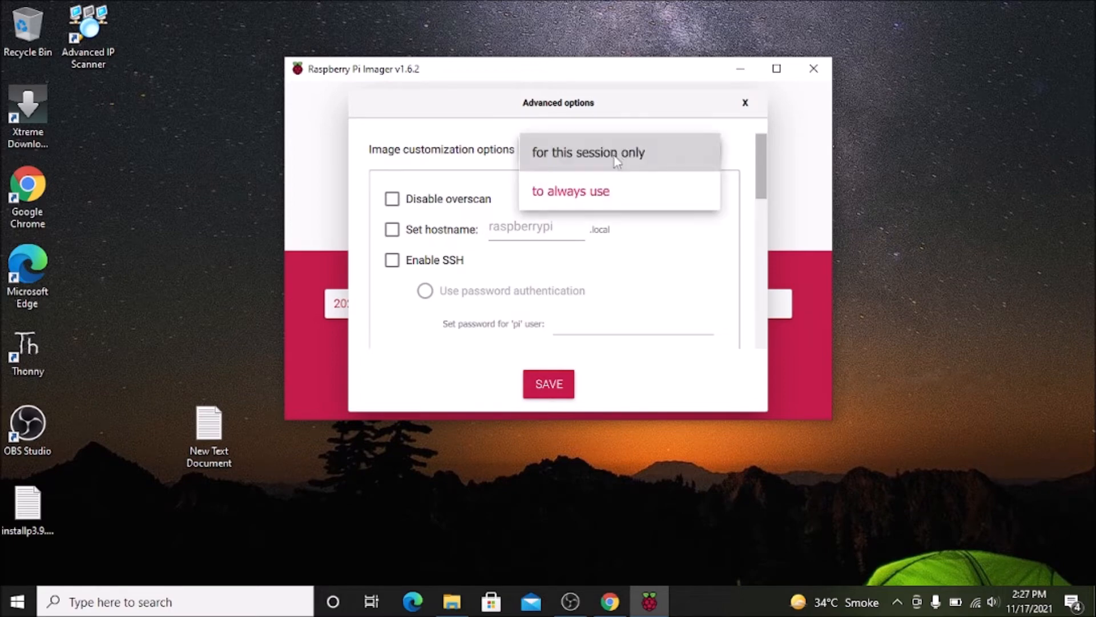
click(619, 165)
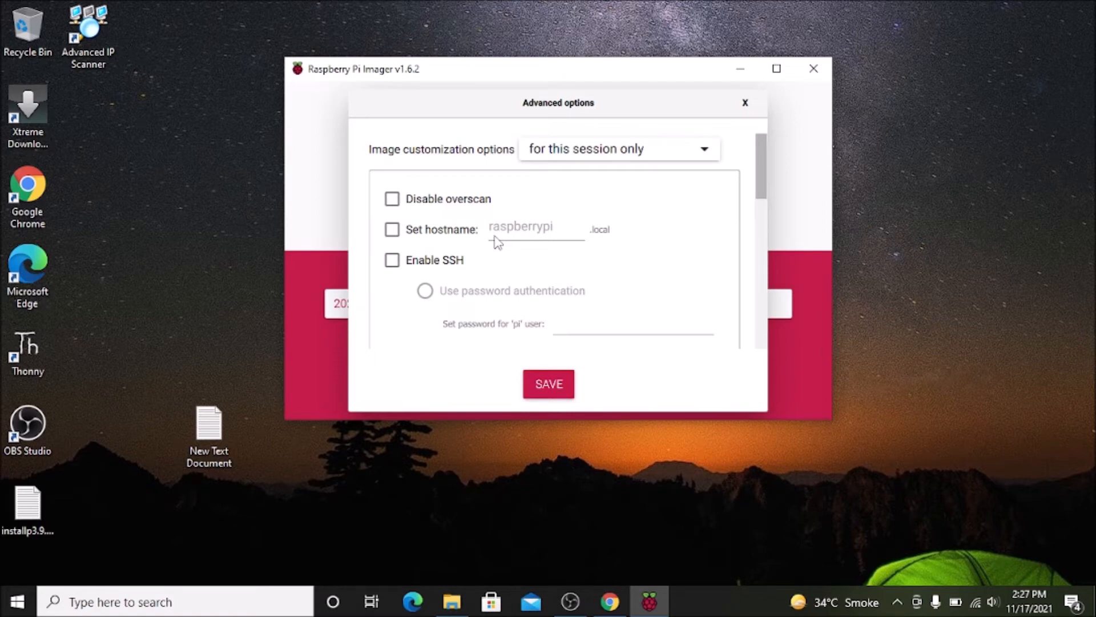
click(622, 155)
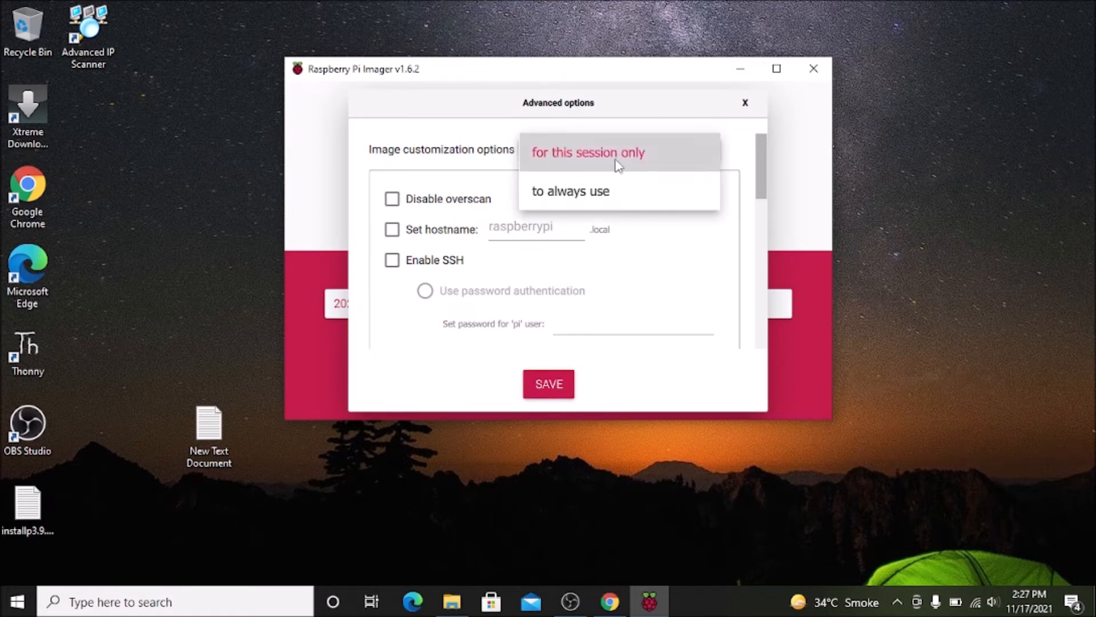
click(607, 192)
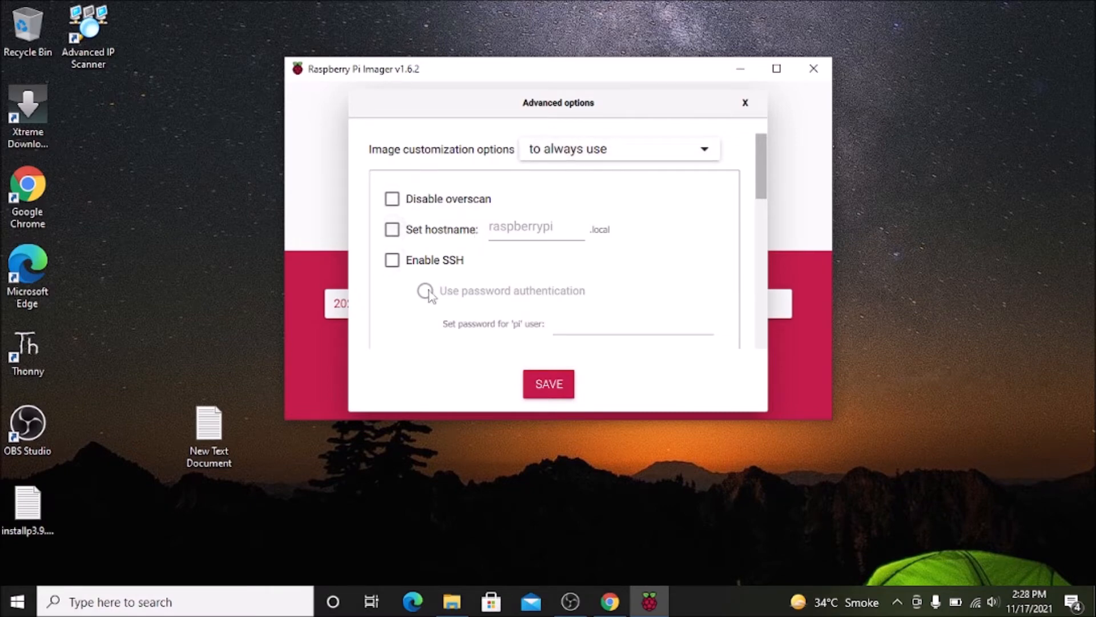
Enable the hostname raspberrypi and SSH with password authentication, and enter the password for the 'pi' user.
click(396, 233)
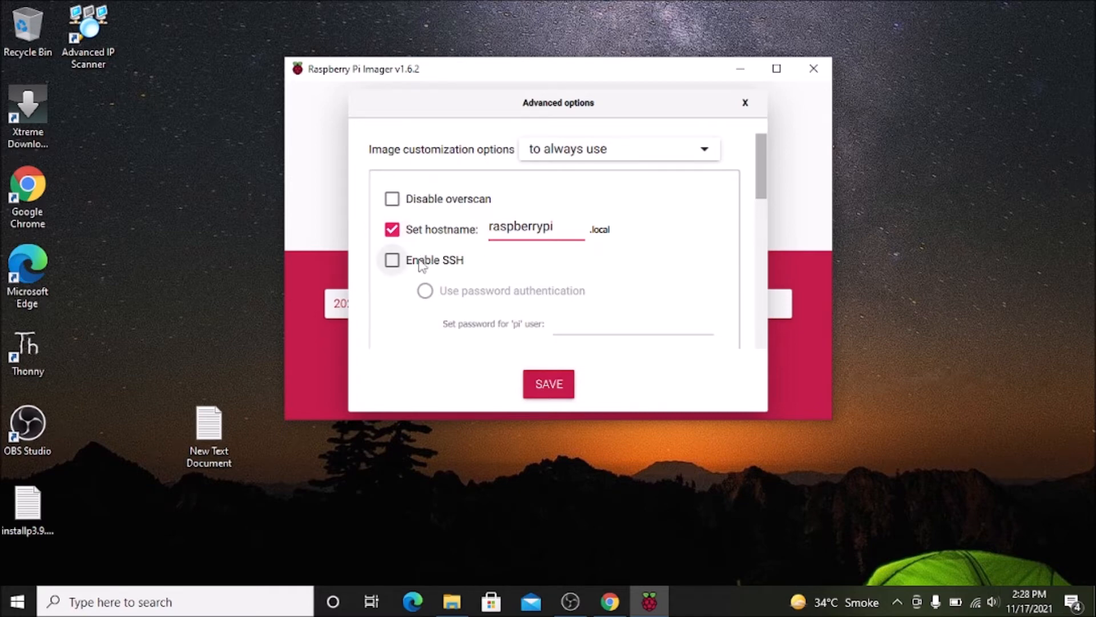
click(391, 266)
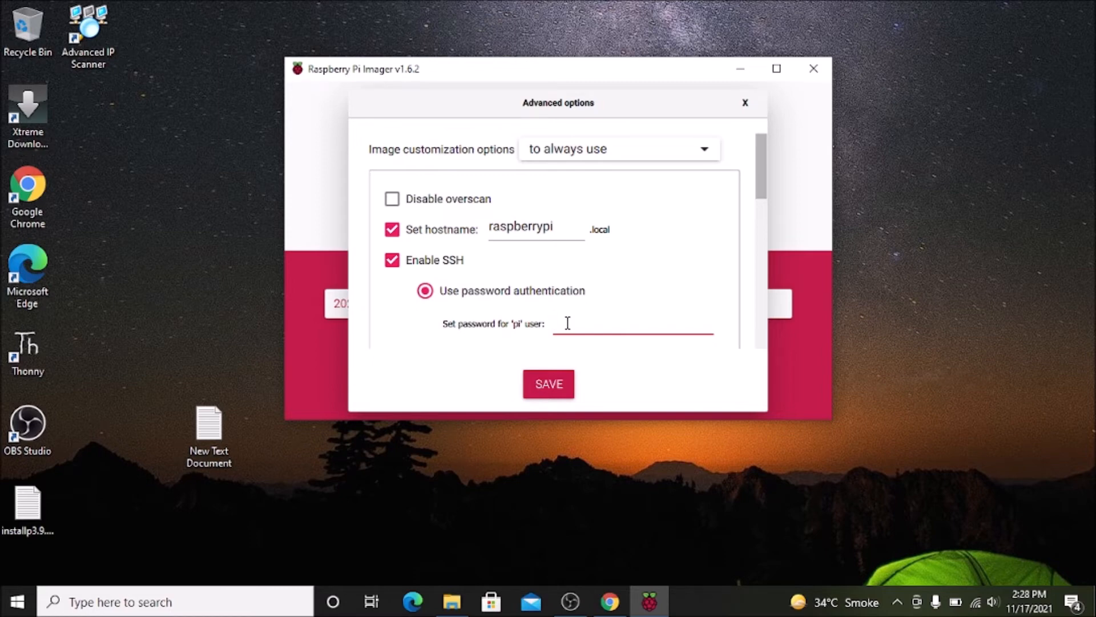
text(raspberry)
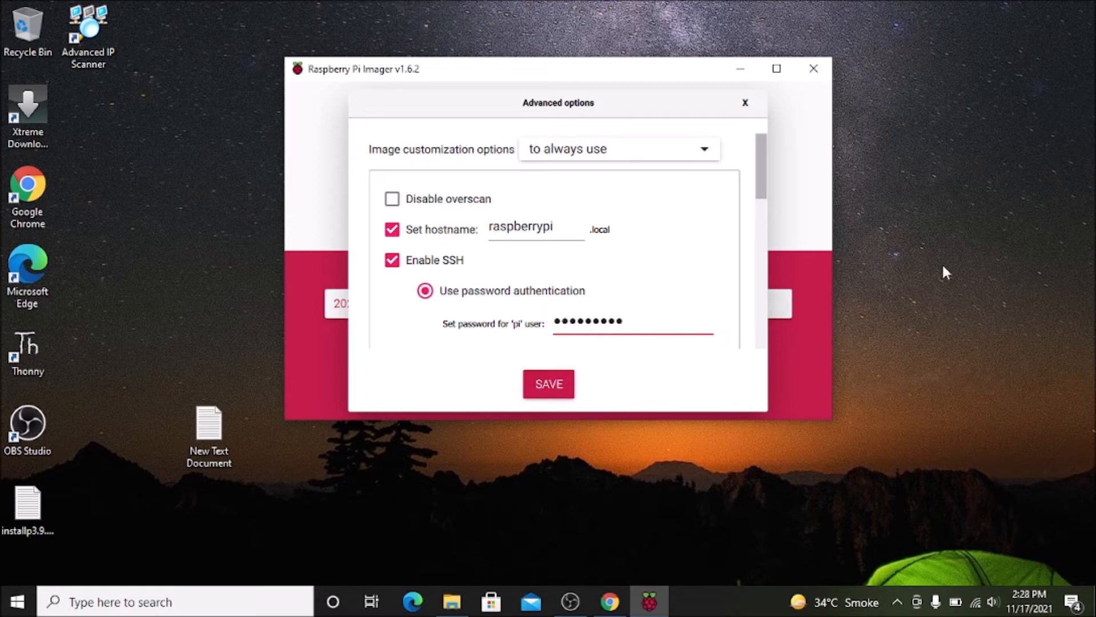
Enable the Wi-Fi configuration, keeping the prefilled SSID and password.
scroll(701, 288, down, 2)
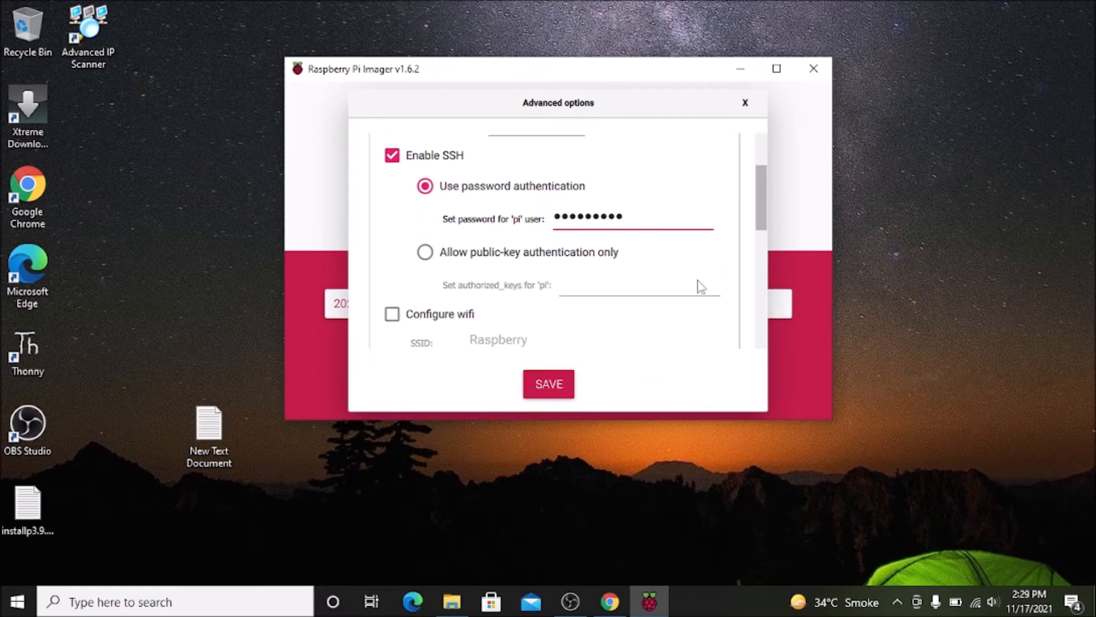
scroll(701, 286, down, 2)
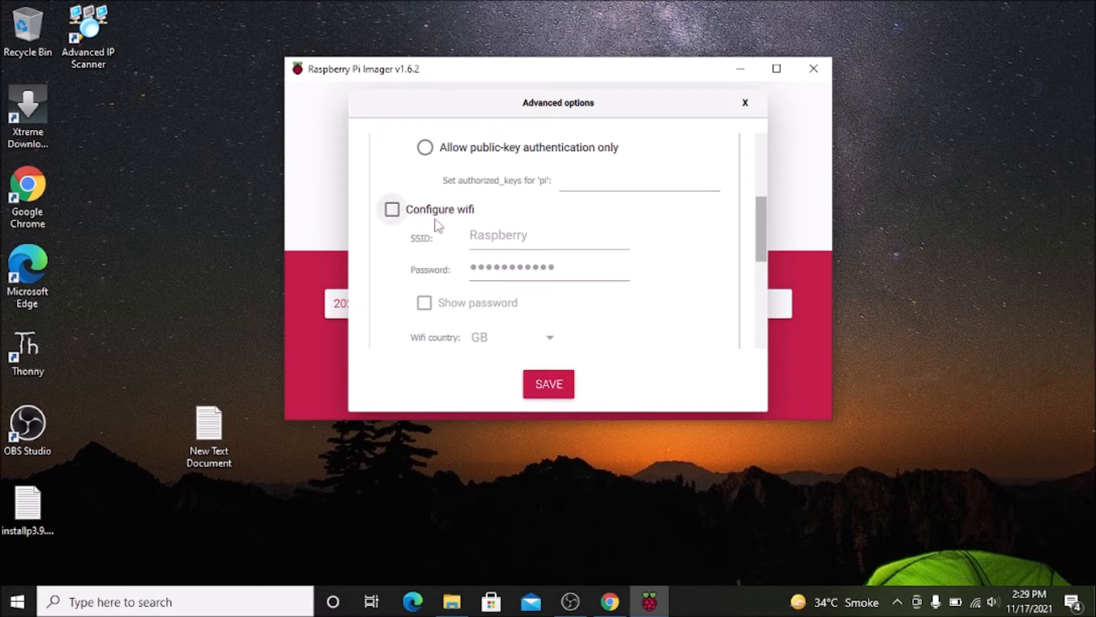
click(392, 210)
click(544, 238)
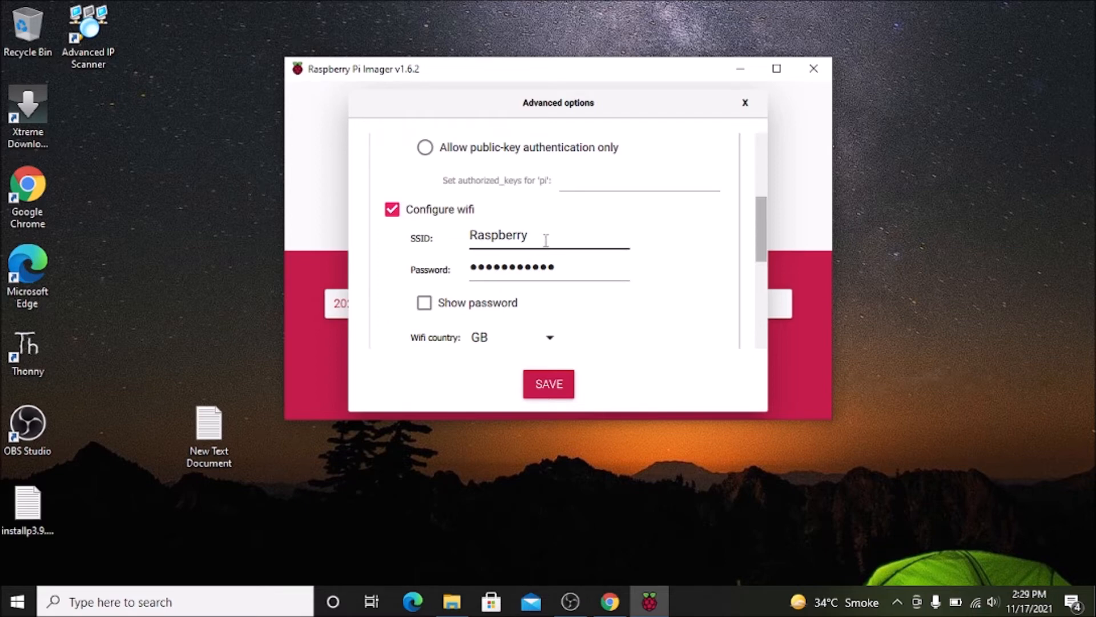
key(Tab)
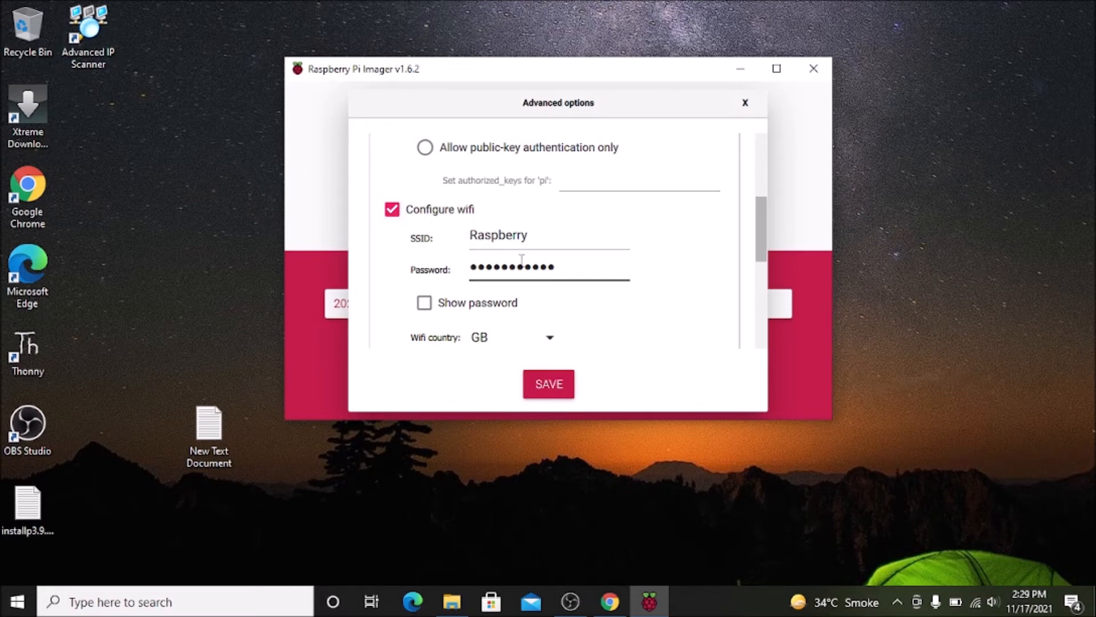
Set the Wi-Fi country to IN, enable the locale settings with time zone Asia/Calcutta and keyboard layout us, and save the advanced options.
scroll(521, 266, down, 3)
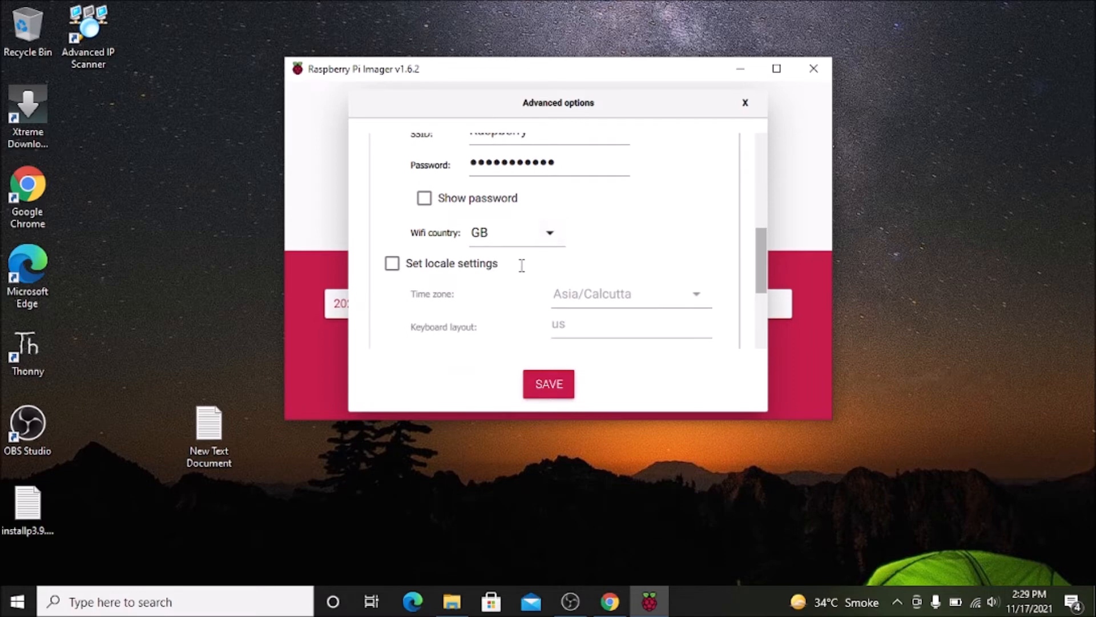
click(550, 236)
click(550, 236)
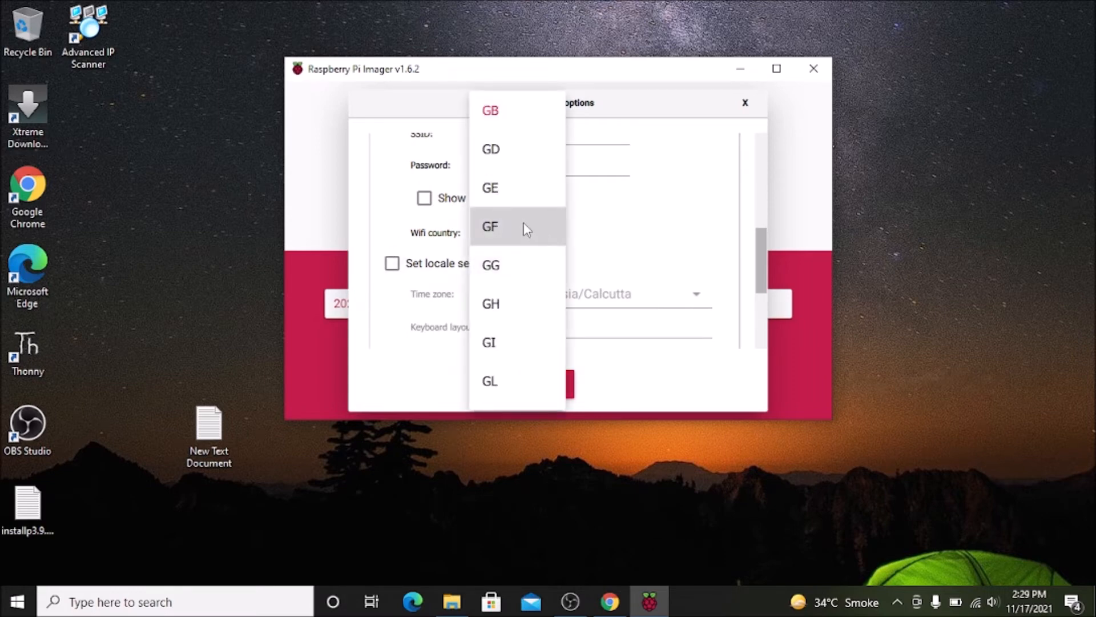
scroll(526, 228, down, 2)
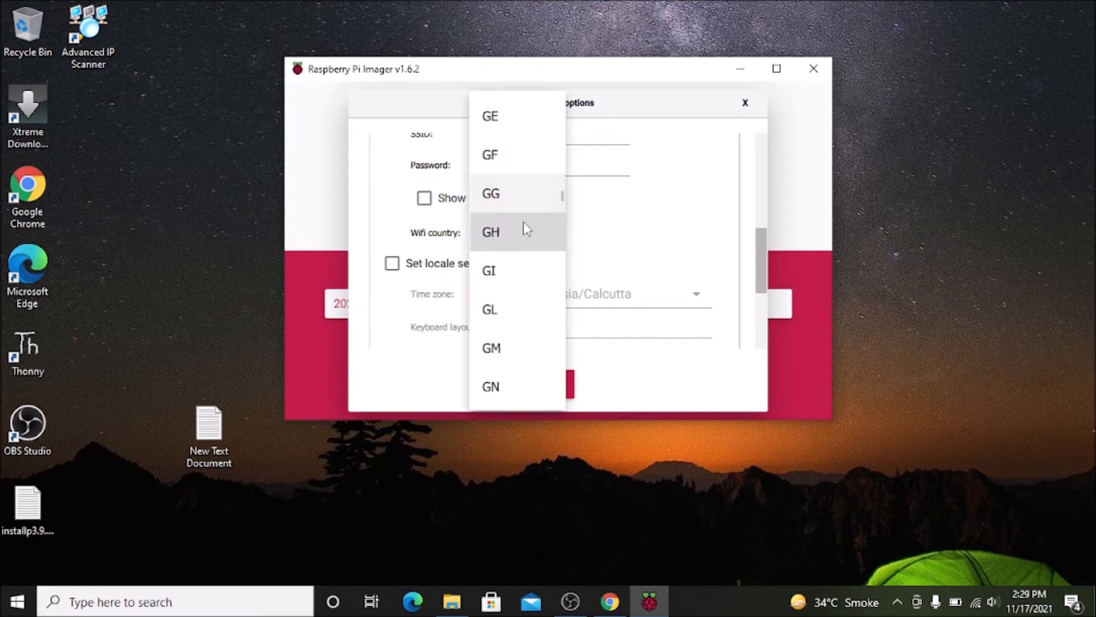
scroll(527, 229, down, 5)
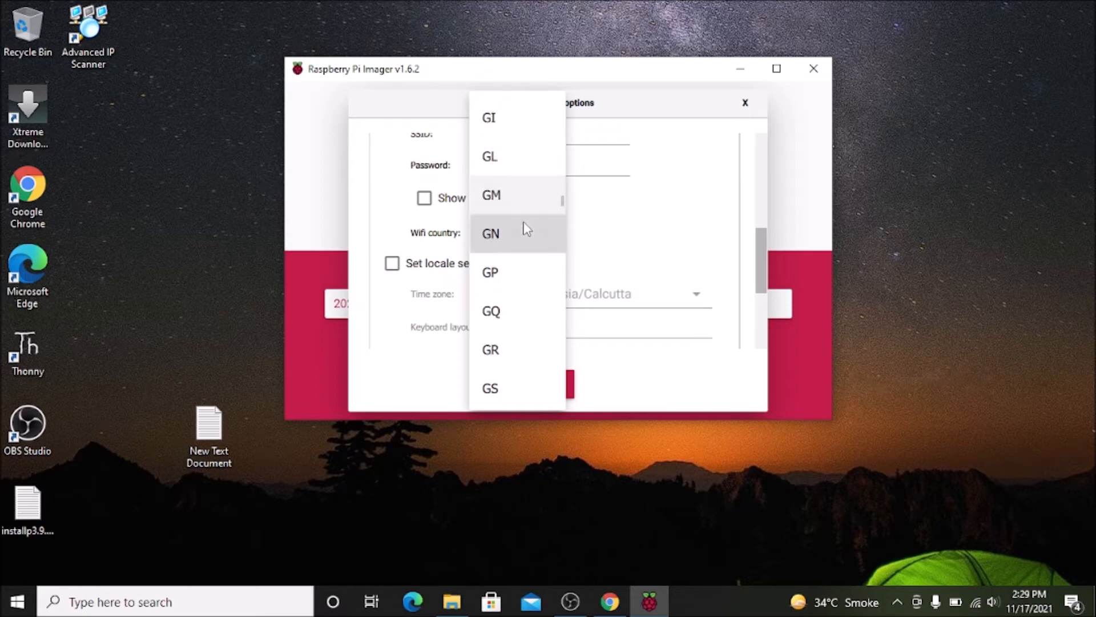
scroll(526, 228, down, 5)
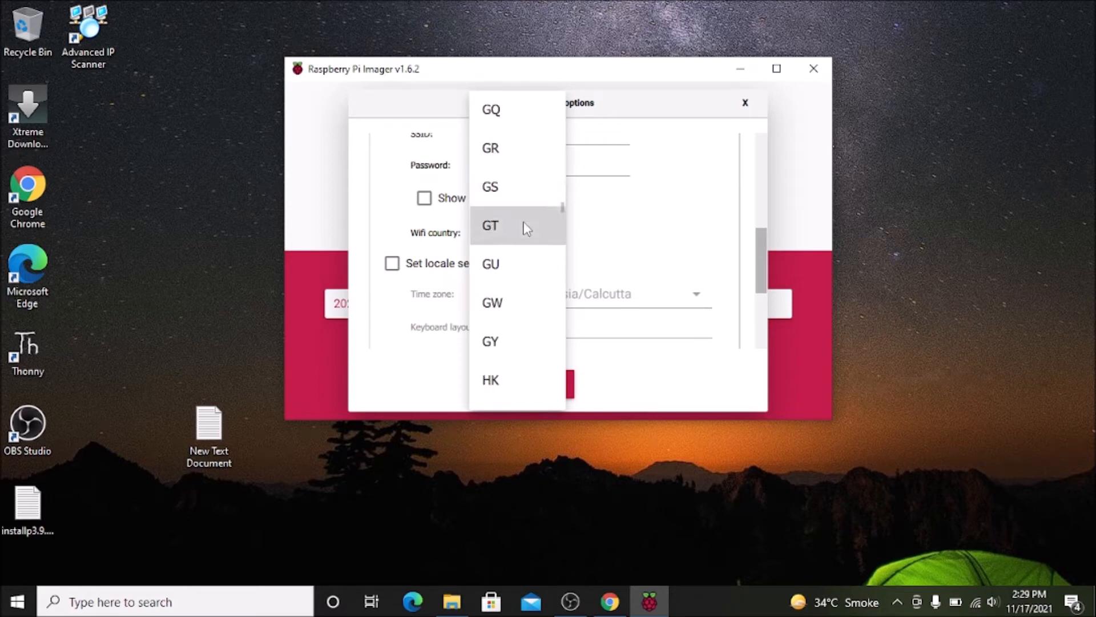
scroll(526, 229, down, 8)
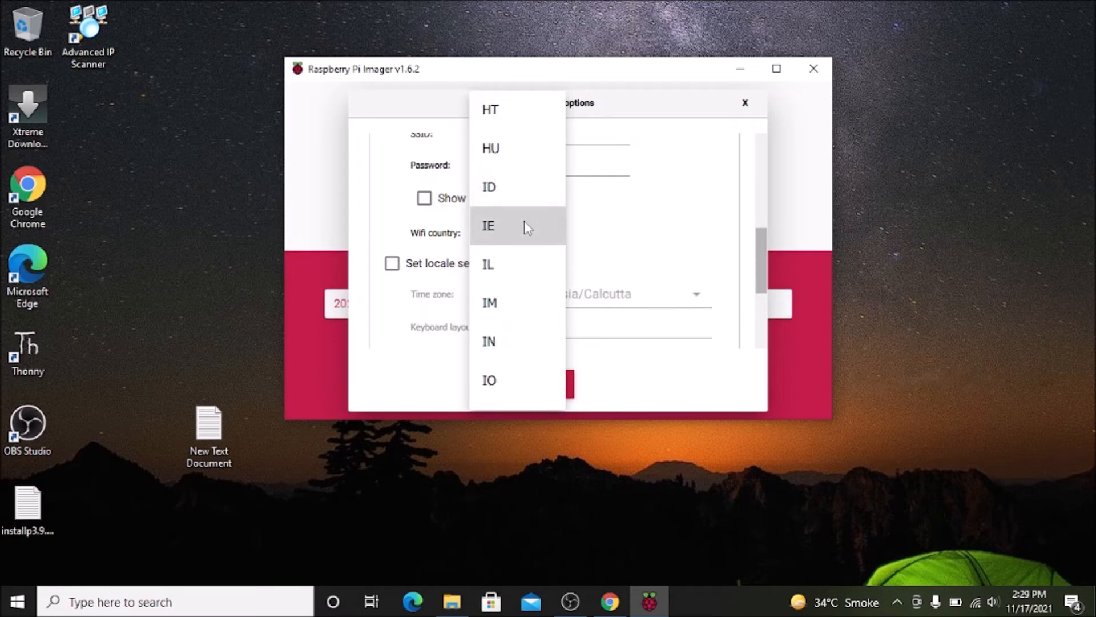
click(494, 344)
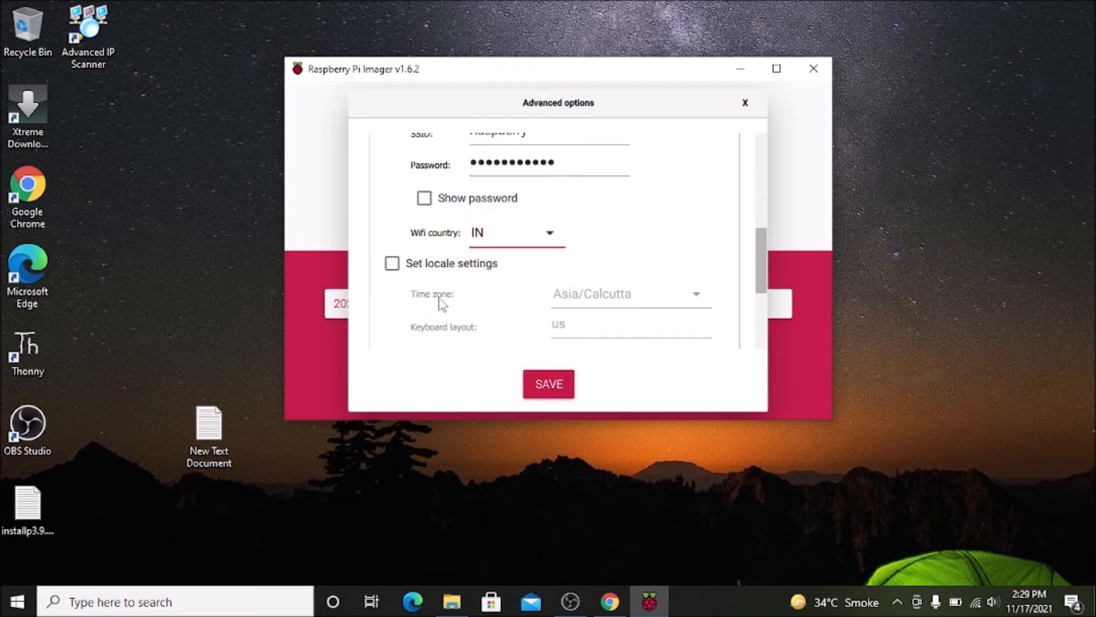
click(394, 266)
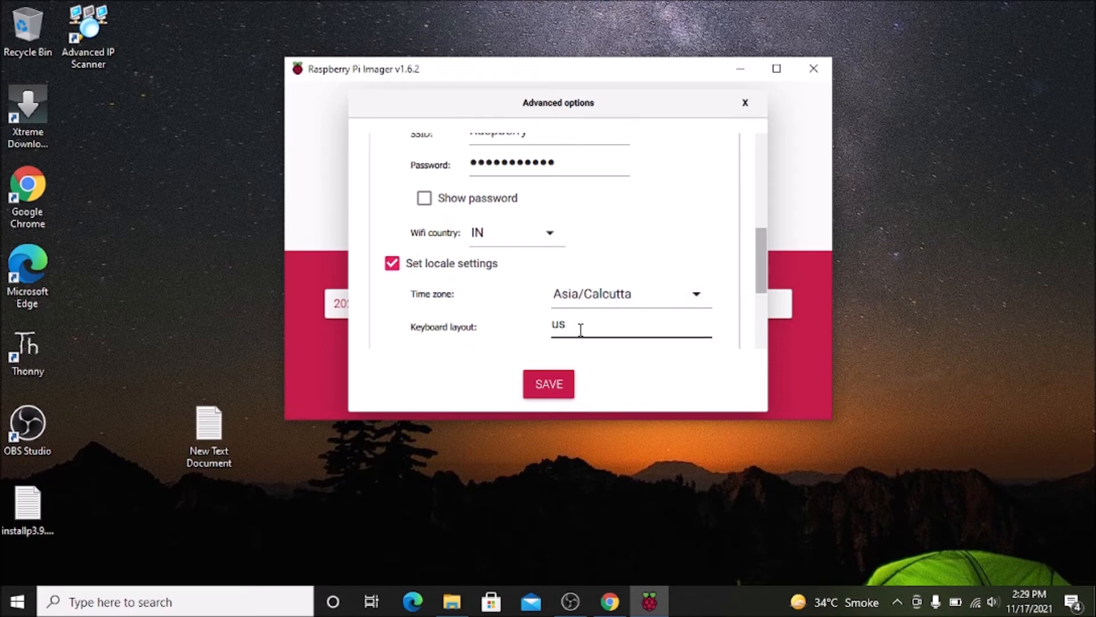
click(556, 385)
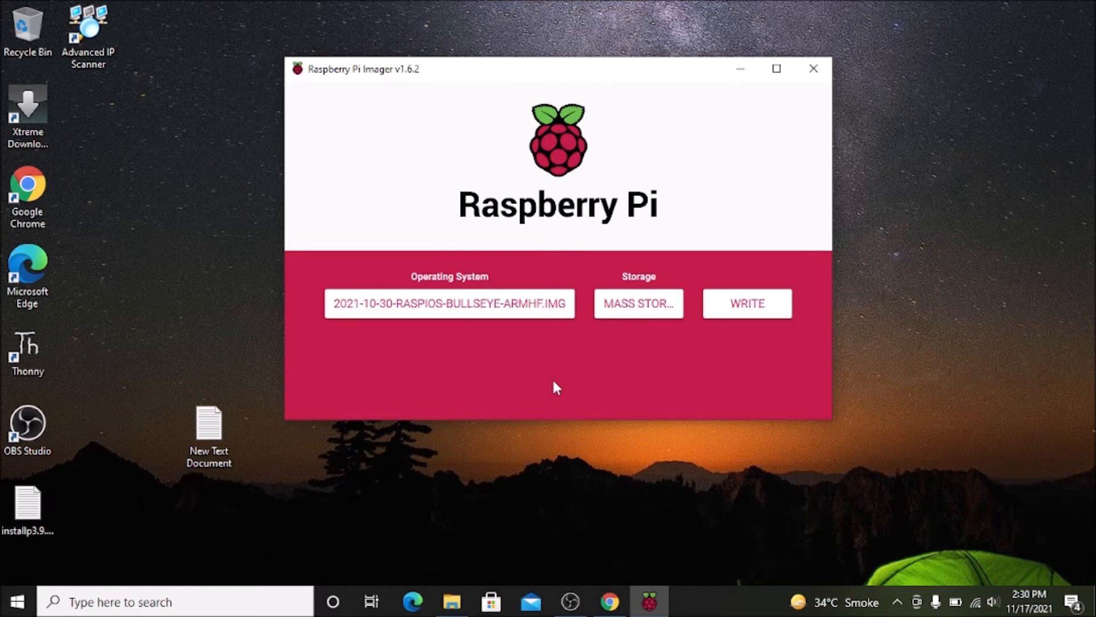
Write the Raspberry Pi OS image to the mass storage device, agreeing to erase its data and skipping the rest of the verification.
click(739, 313)
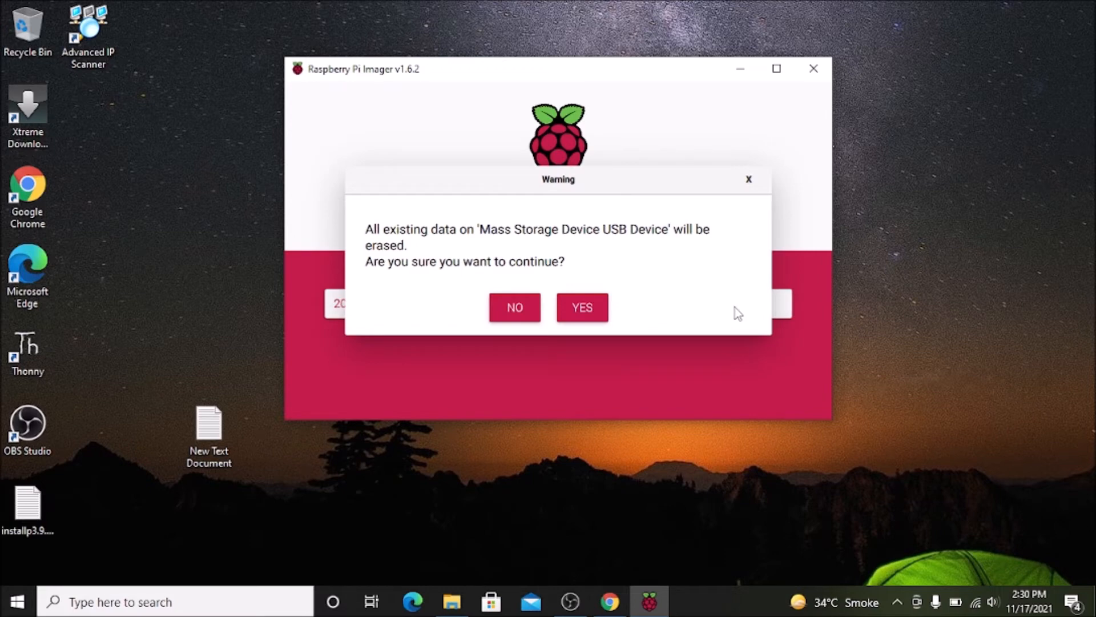
click(600, 311)
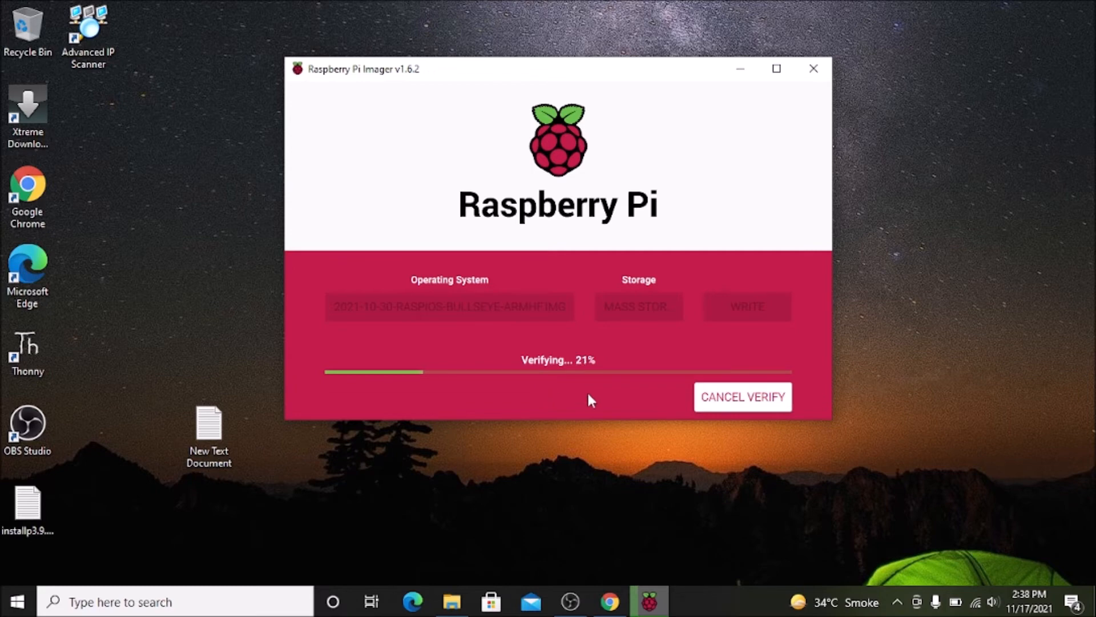
click(737, 403)
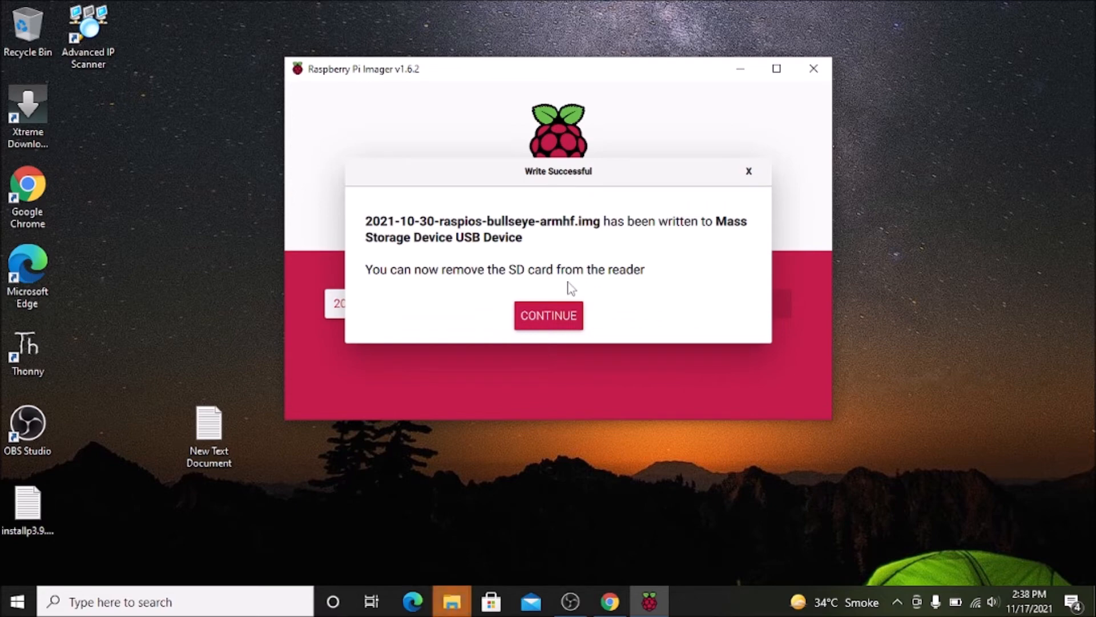
click(553, 315)
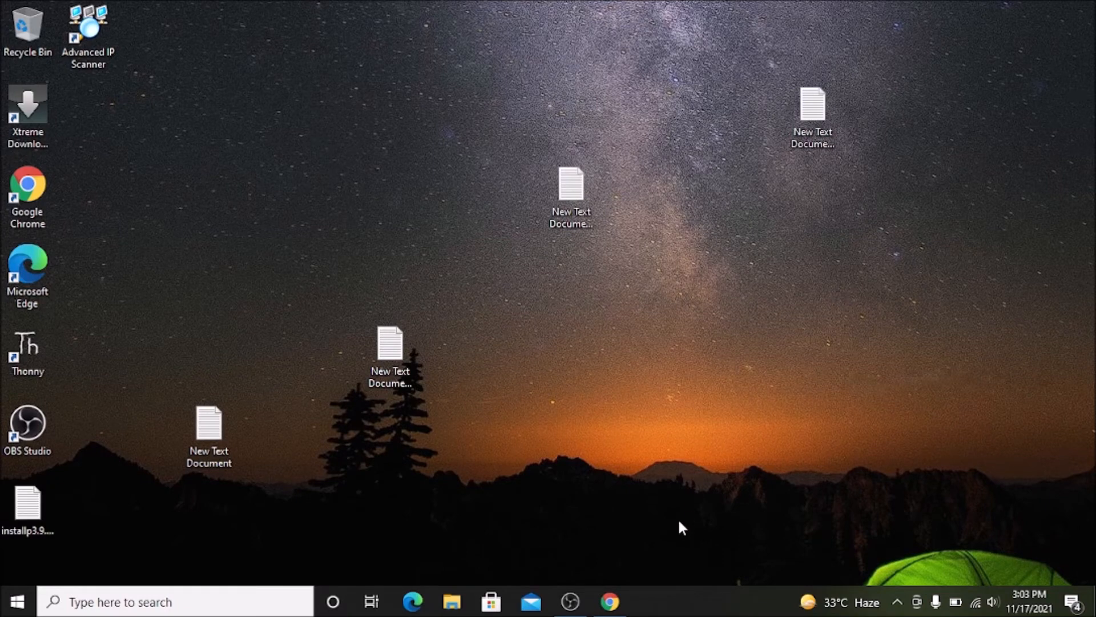
Switch to Chrome and look up the IP address of the raspberrypi host in the router's DHCP client list.
click(626, 599)
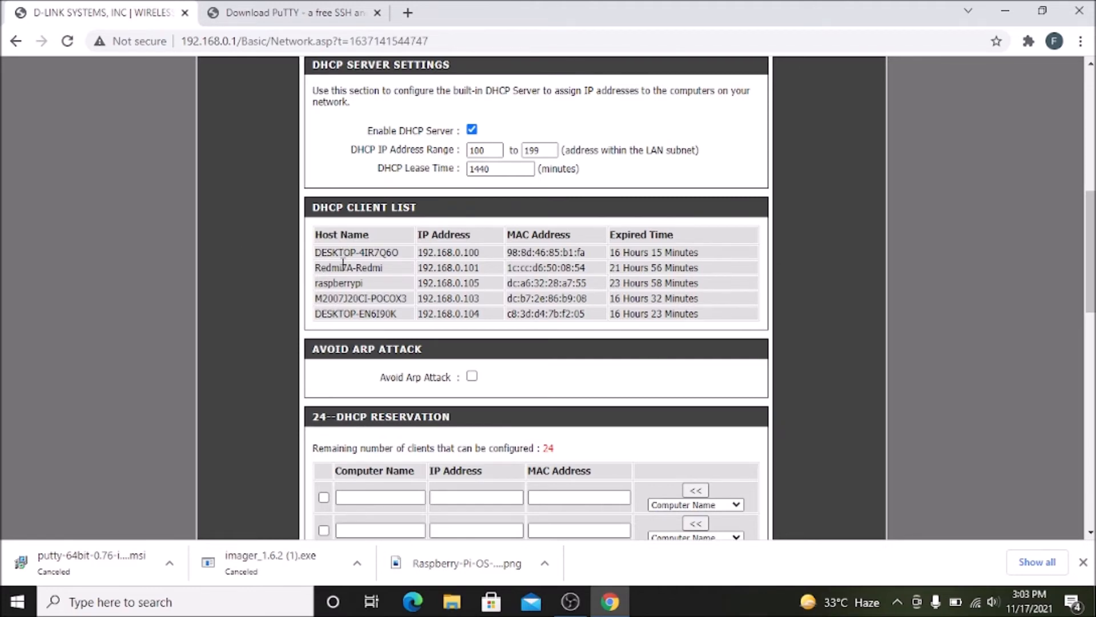
drag(315, 283, 364, 285)
drag(417, 283, 381, 315)
click(276, 304)
click(1005, 10)
Ping 192.168.0.105 from a Command Prompt to check the Raspberry Pi's connection, and close the prompt.
click(220, 602)
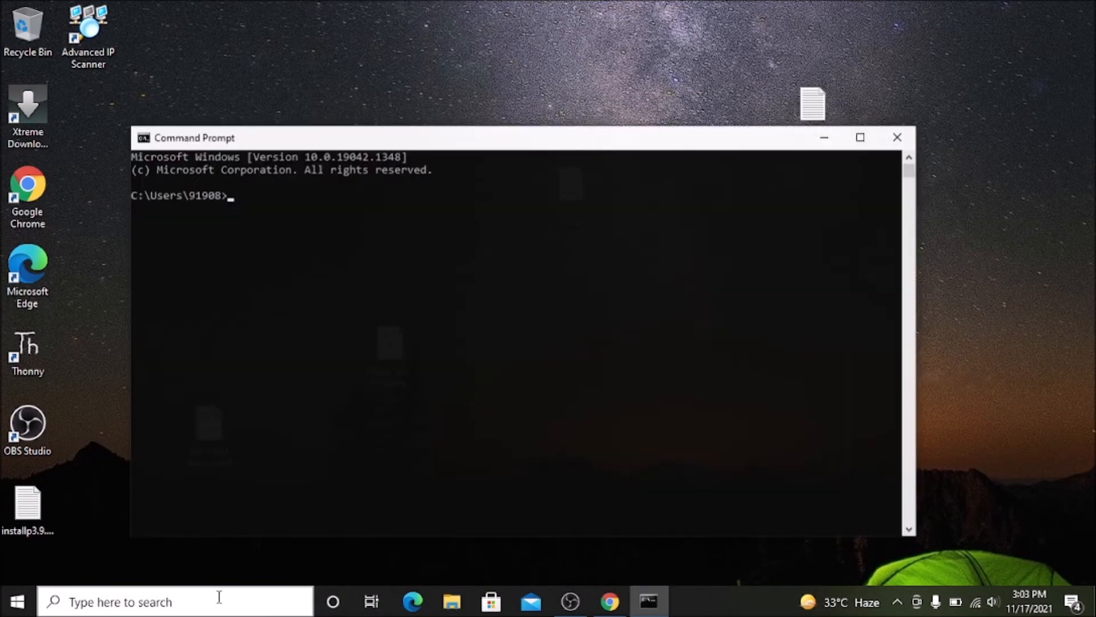
text(ping )
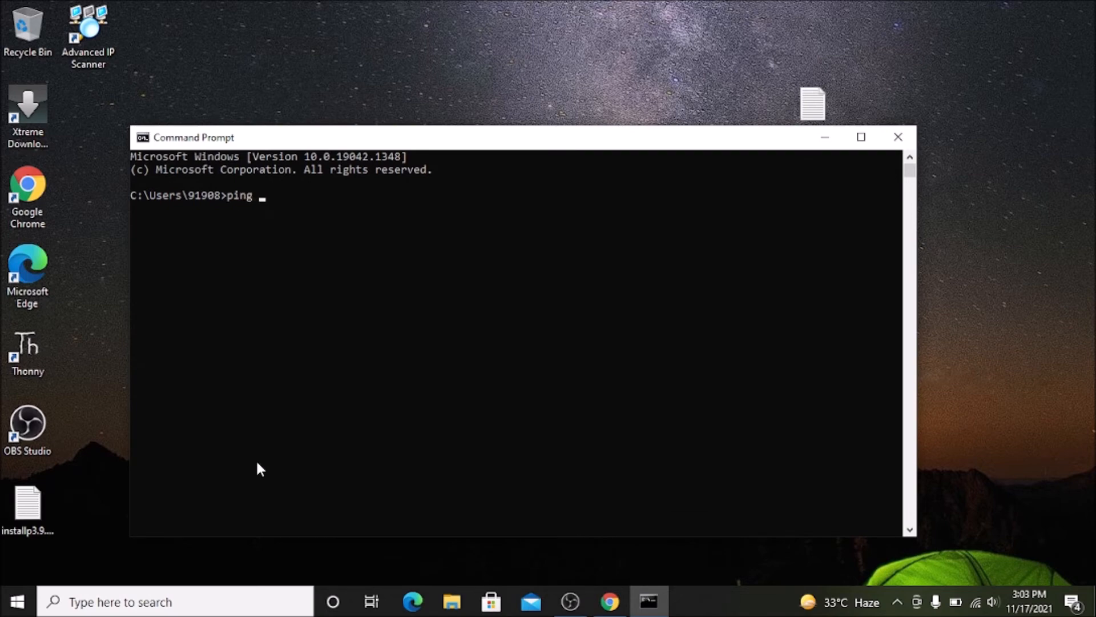
text(192.168.0.105)
key(Return)
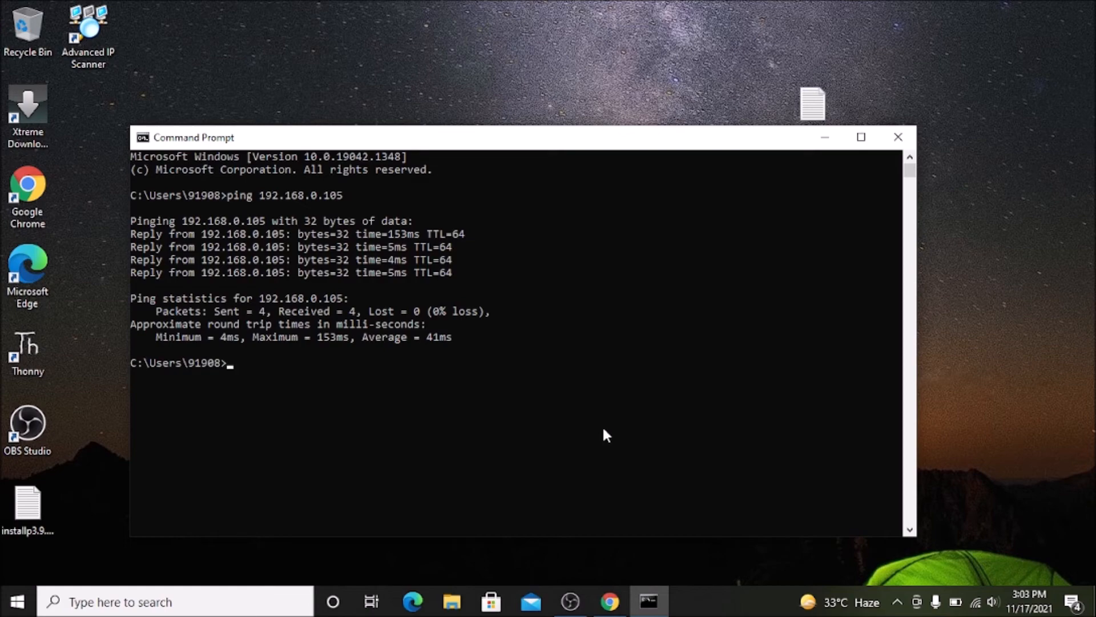
click(898, 137)
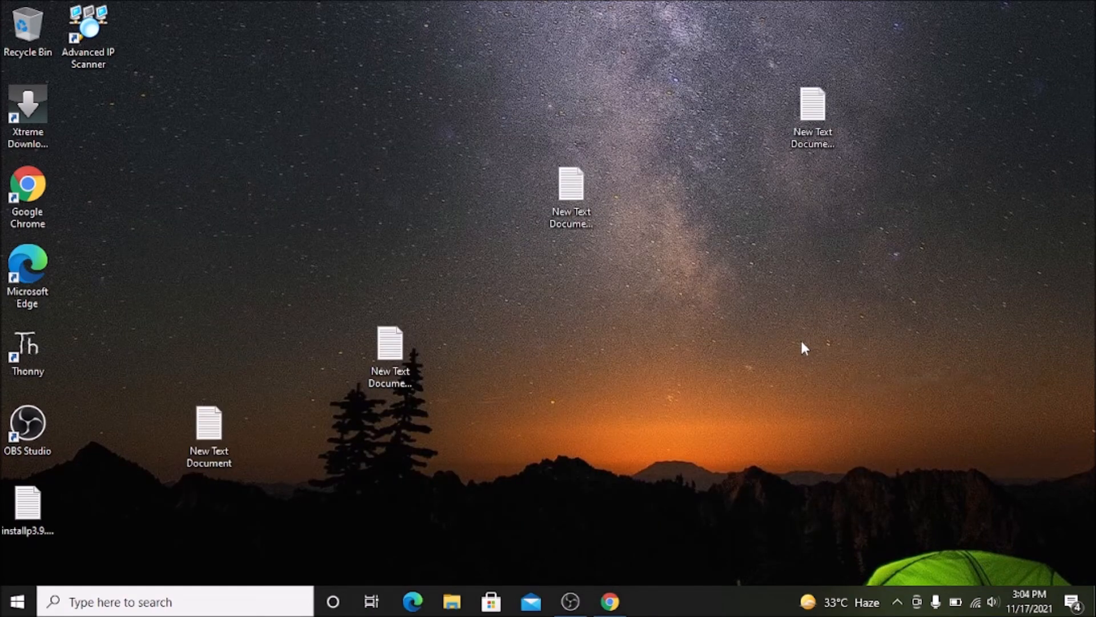
In Chrome, start downloading the 64-bit x86 PuTTY 0.76 installer from the PuTTY download page, and cancel the download.
click(625, 594)
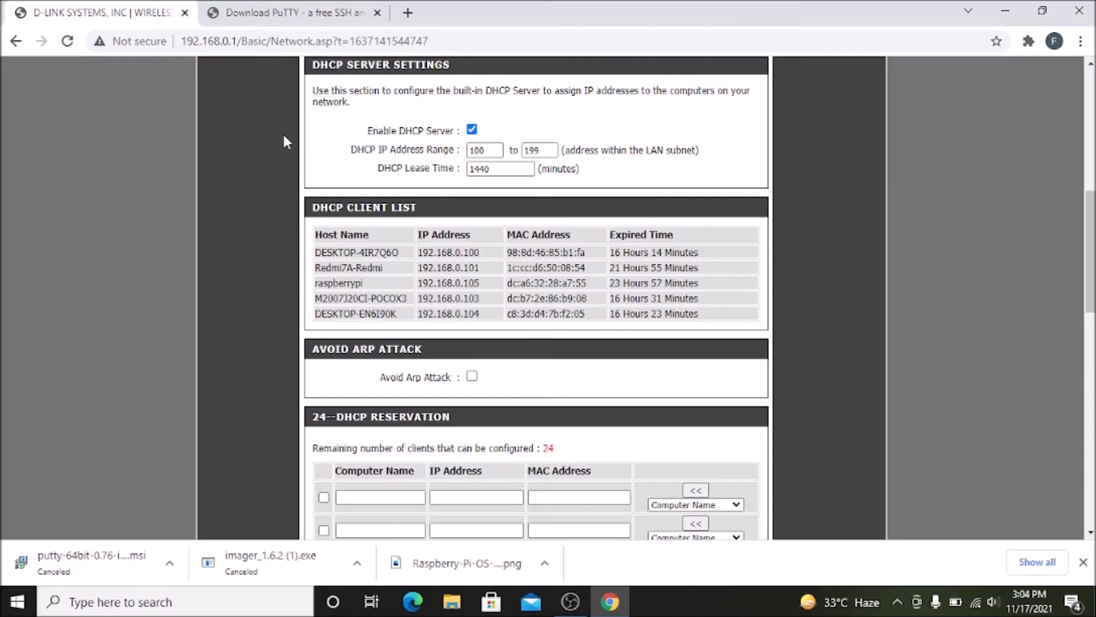
click(305, 17)
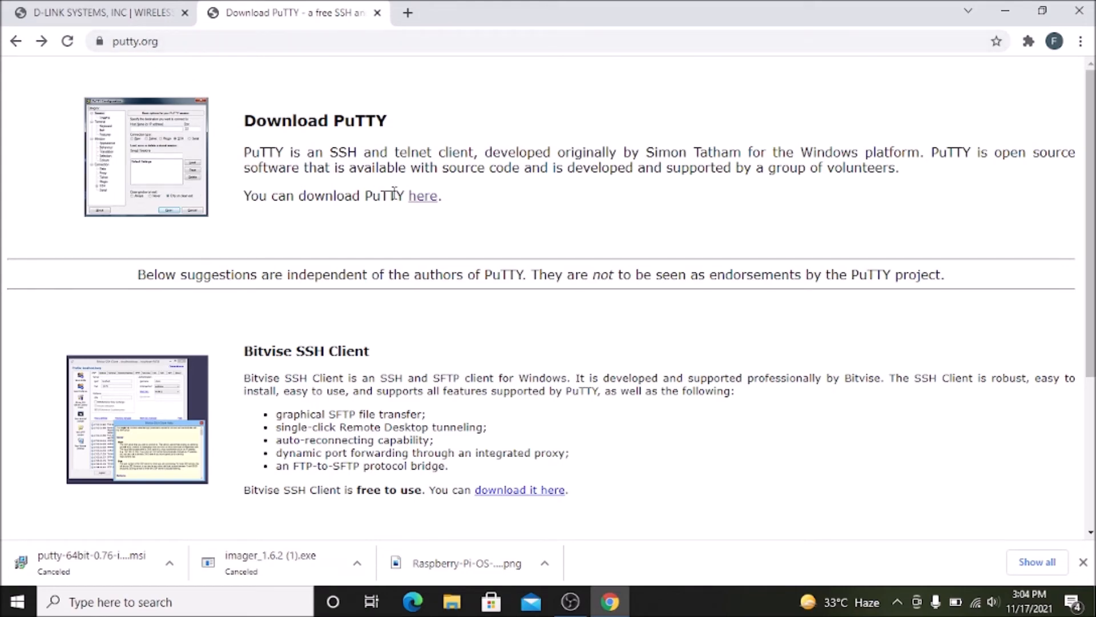
click(423, 198)
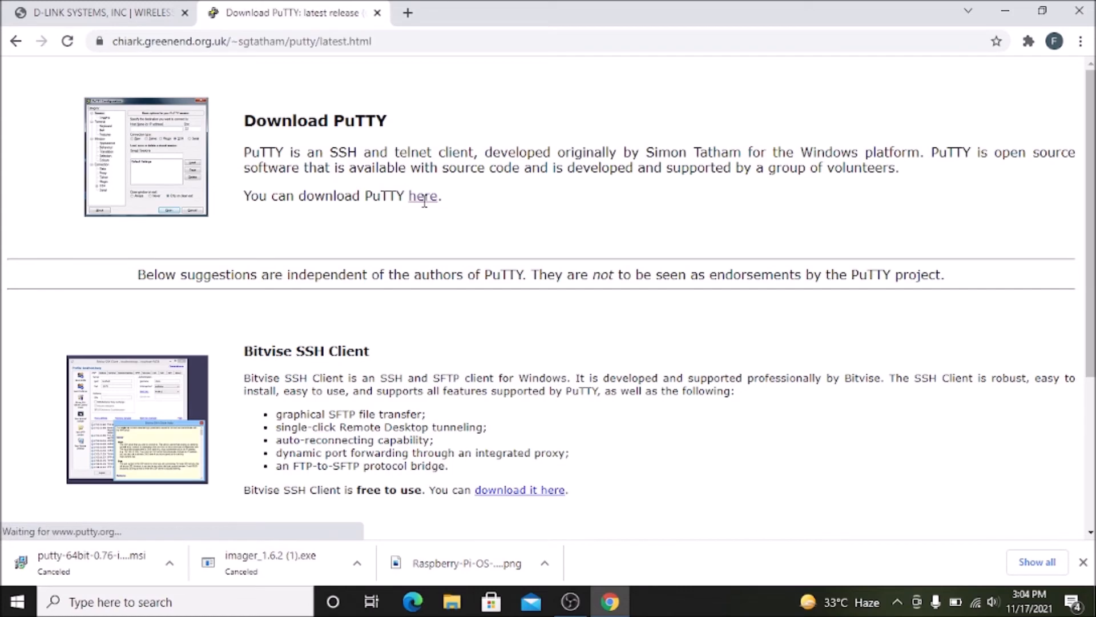
scroll(181, 327, down, 1)
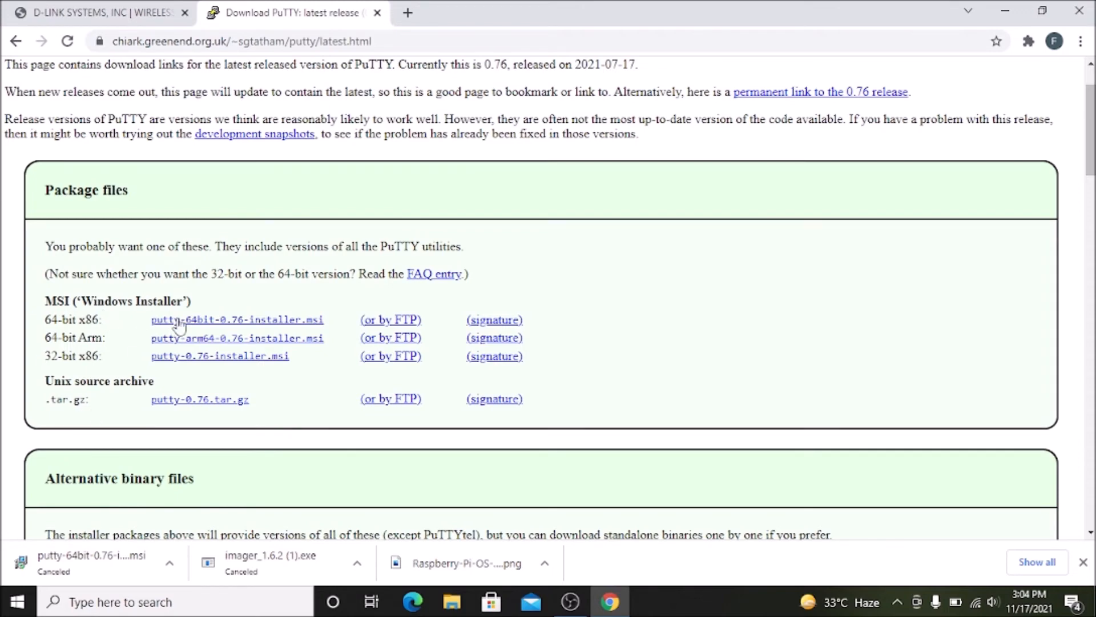
click(221, 320)
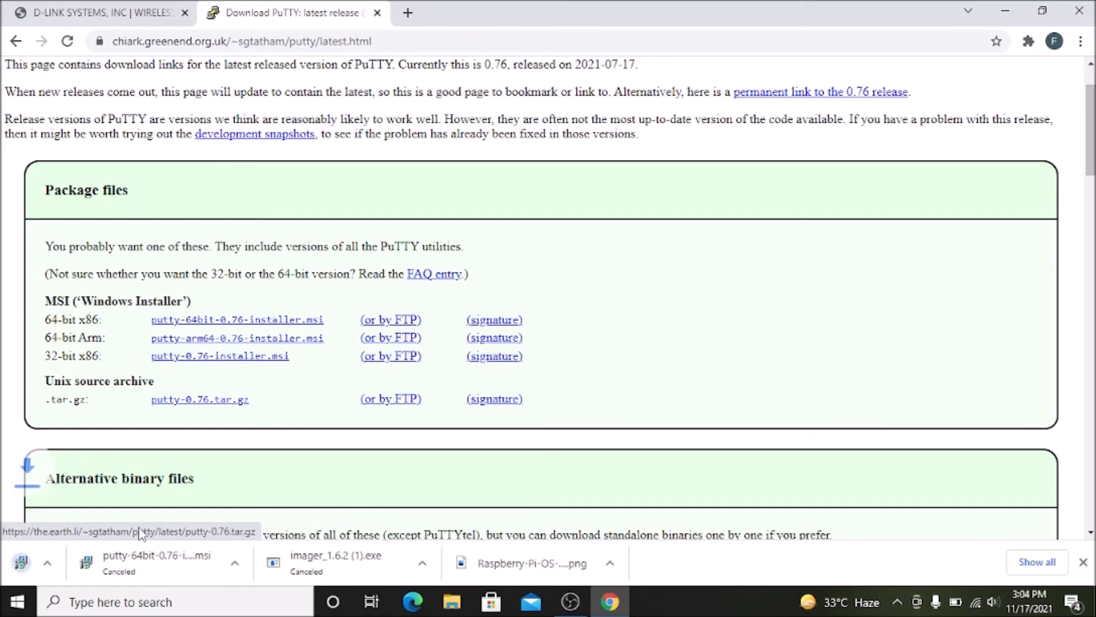
click(170, 563)
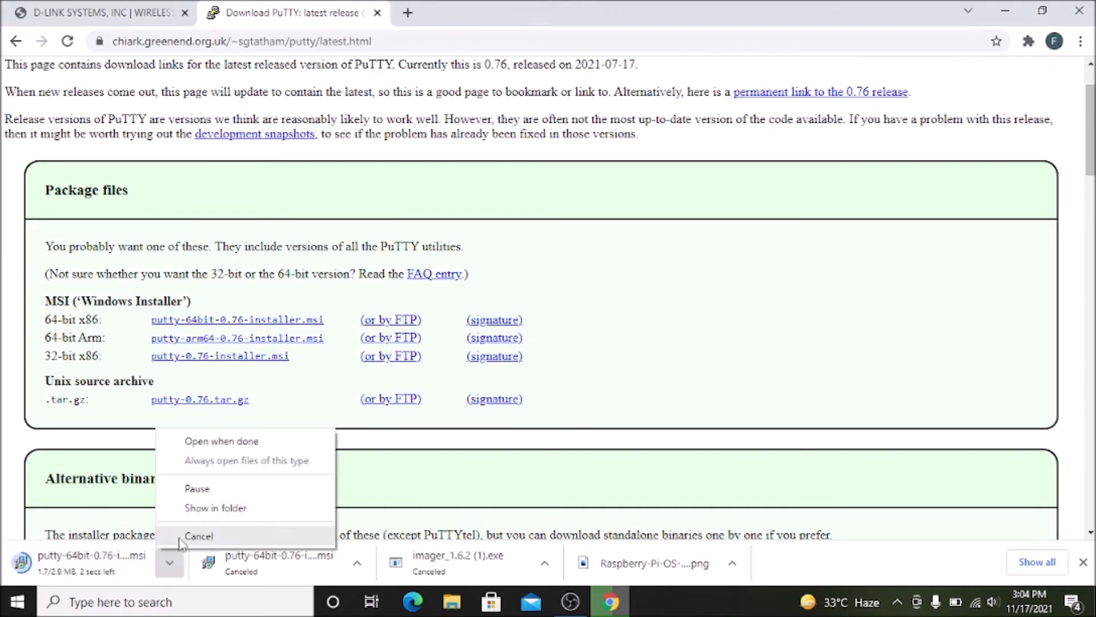
click(177, 539)
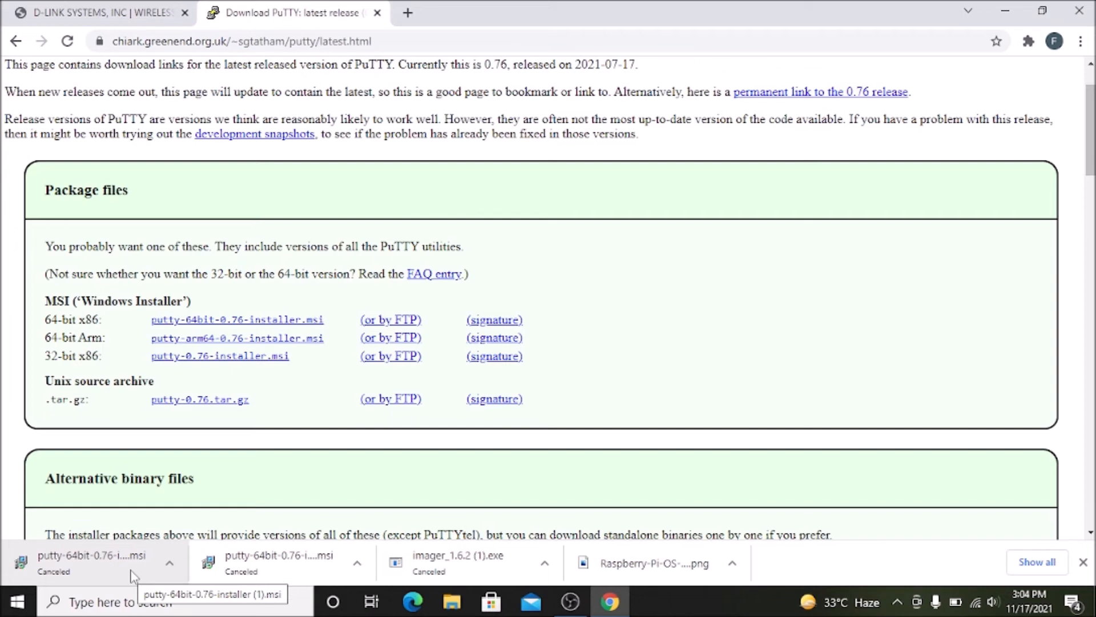
click(1005, 11)
Search Windows for putty and launch the installed PuTTY app.
click(233, 606)
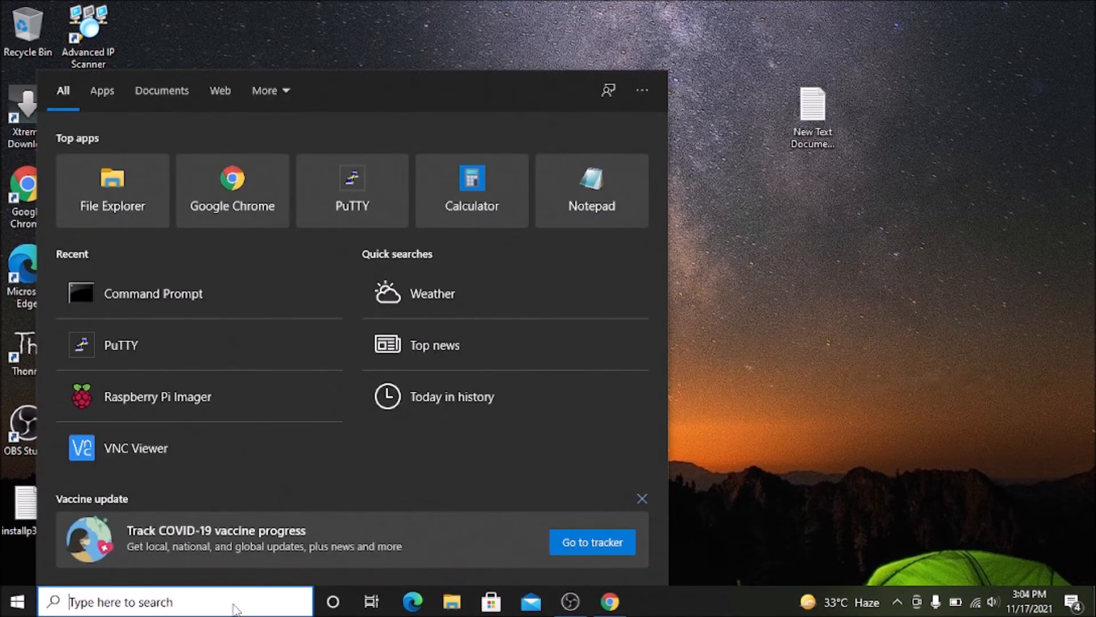
text(putty)
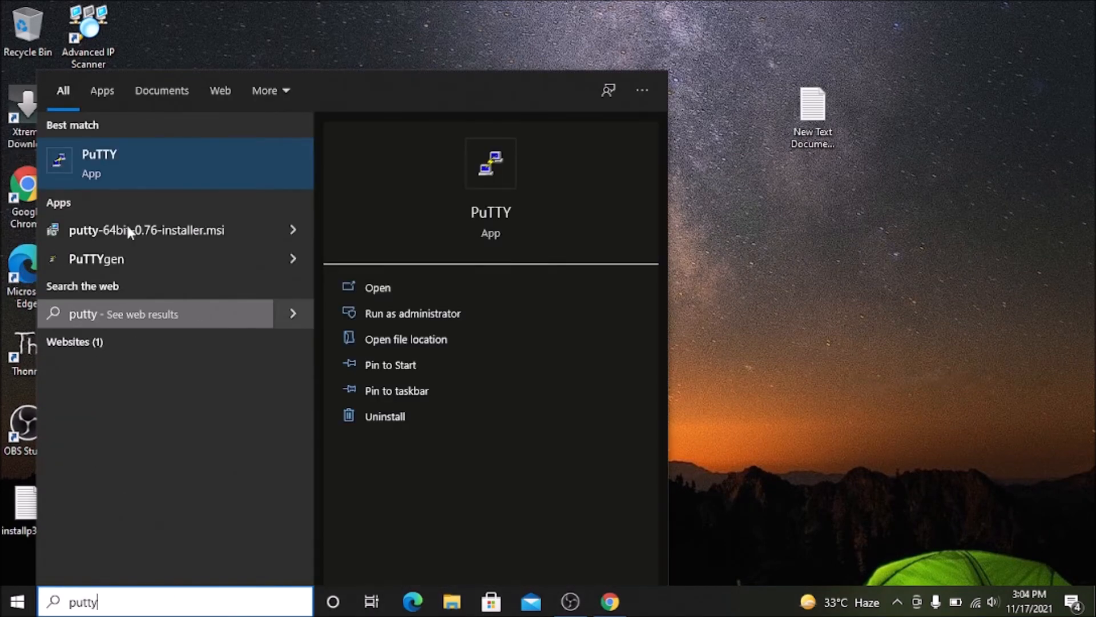
click(376, 291)
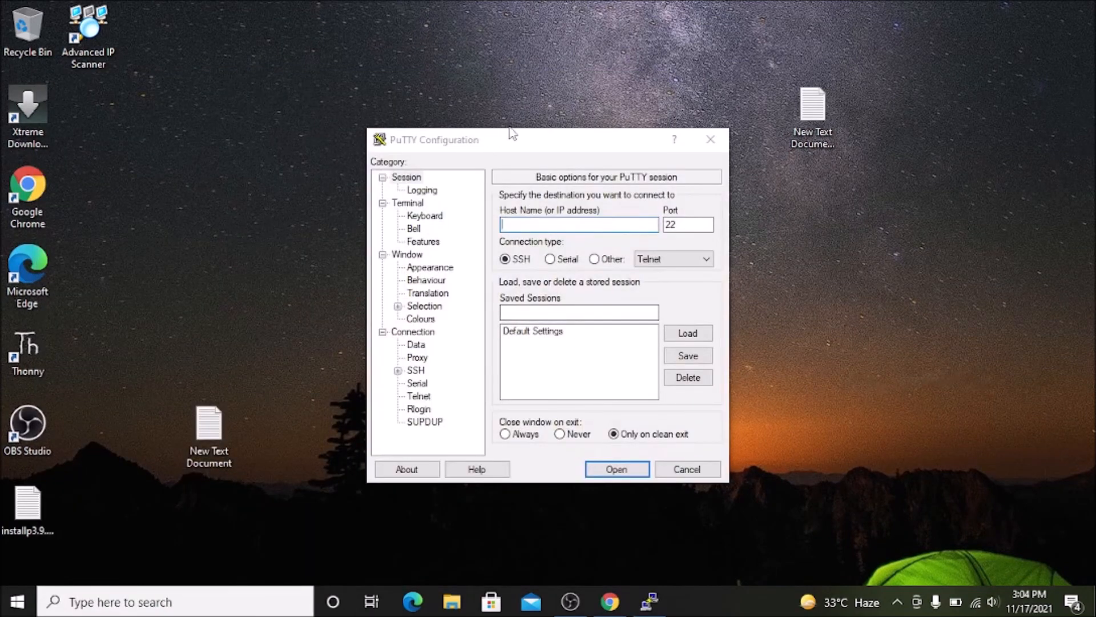
click(511, 136)
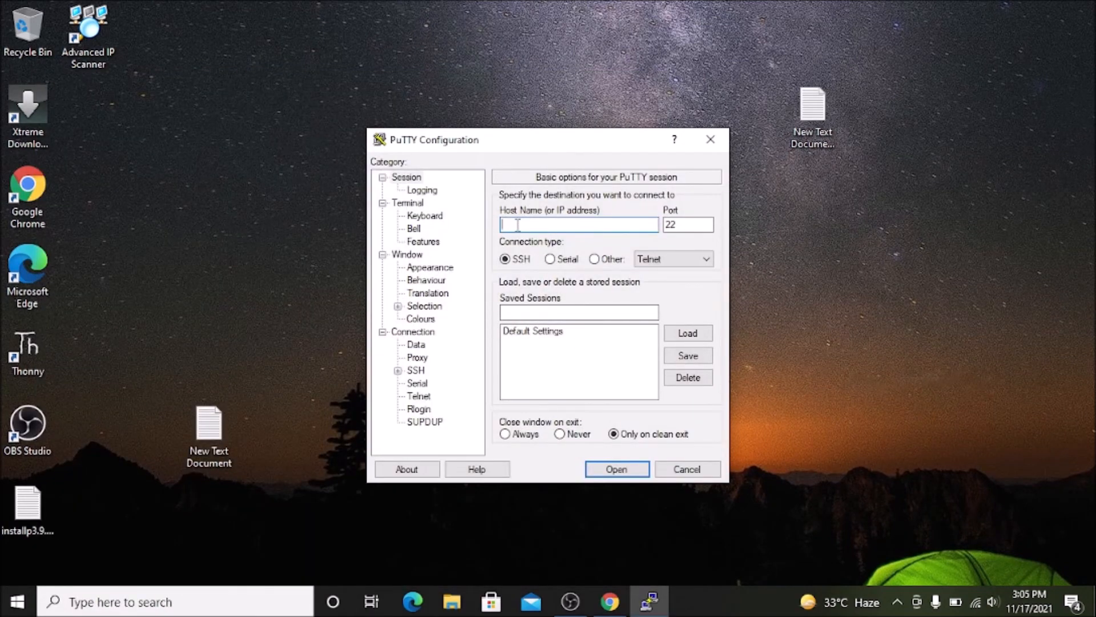
Open an SSH connection to host 192.168.0.105 on port 22 and accept the server's new host key.
text(192.1680.10)
key(BackSpace)
key(BackSpace)
key(BackSpace)
key(BackSpace)
text(.0.105)
click(619, 473)
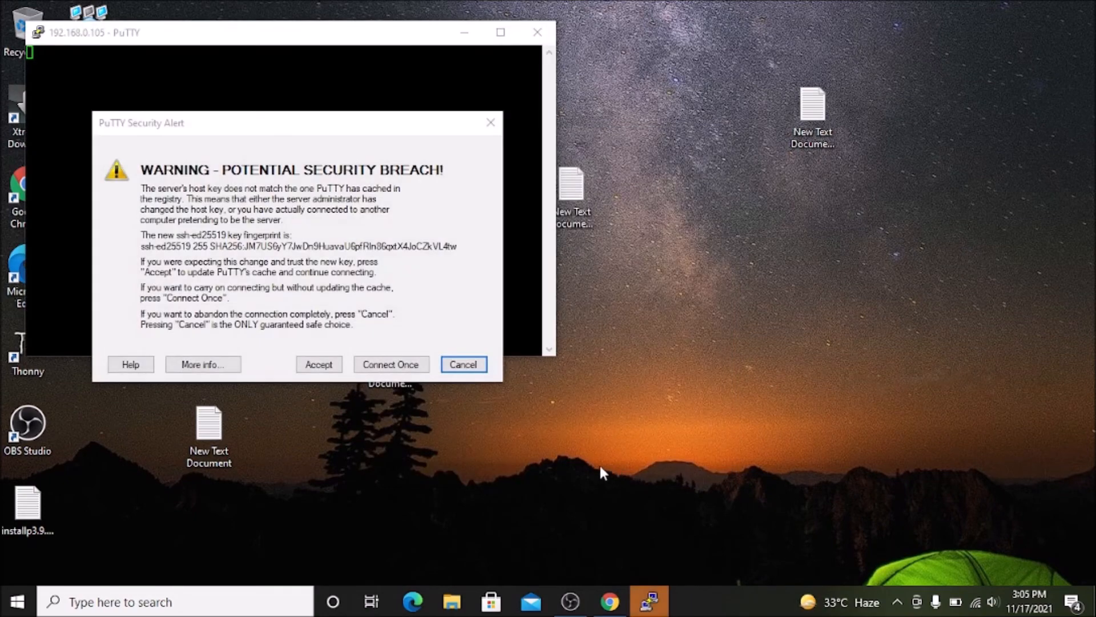
click(319, 364)
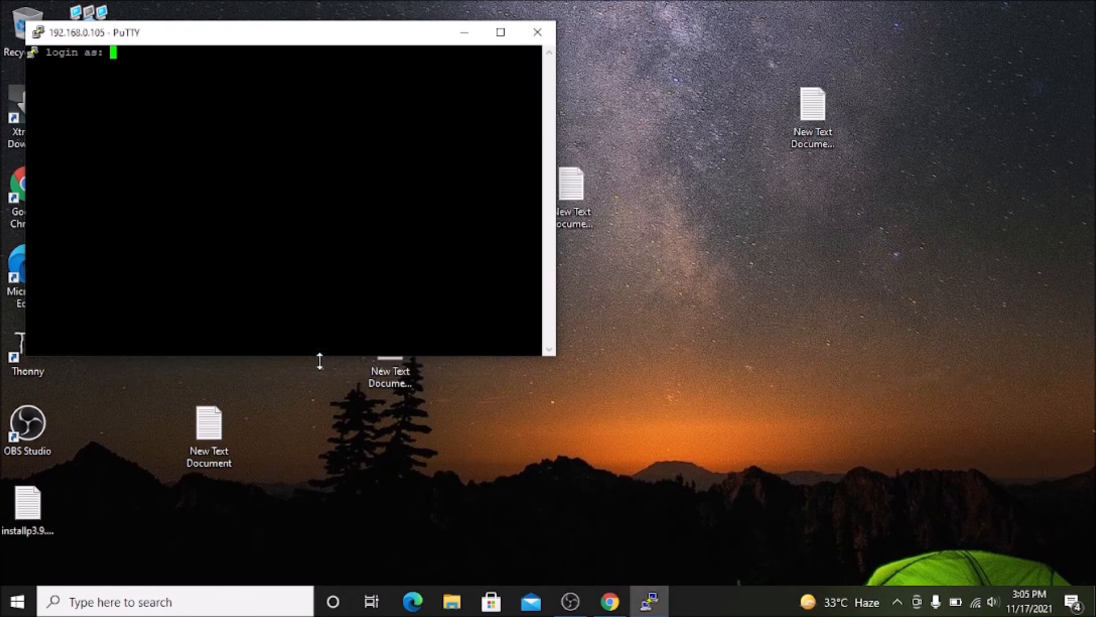
Log in to the Raspberry Pi as pi with the account password, and move the terminal window slightly up.
text(pi)
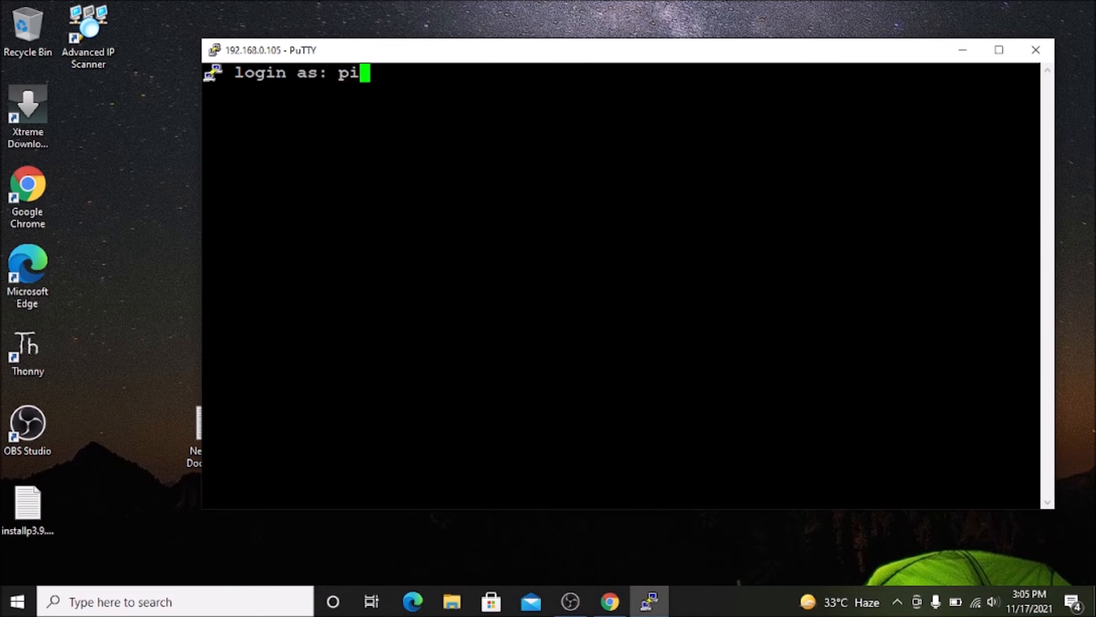
key(Return)
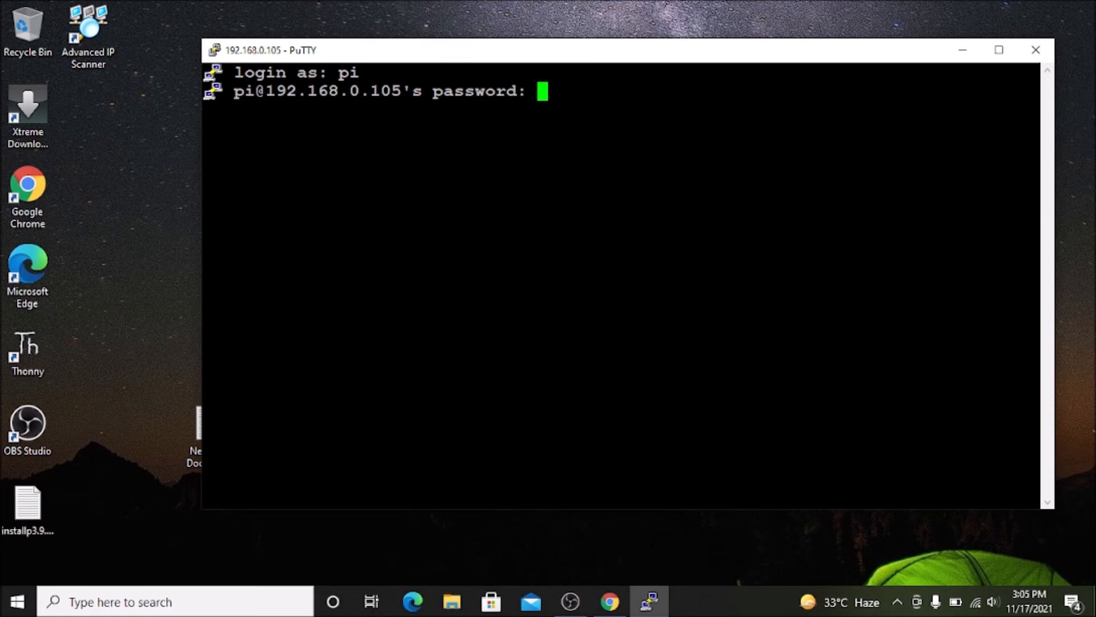
key(Return)
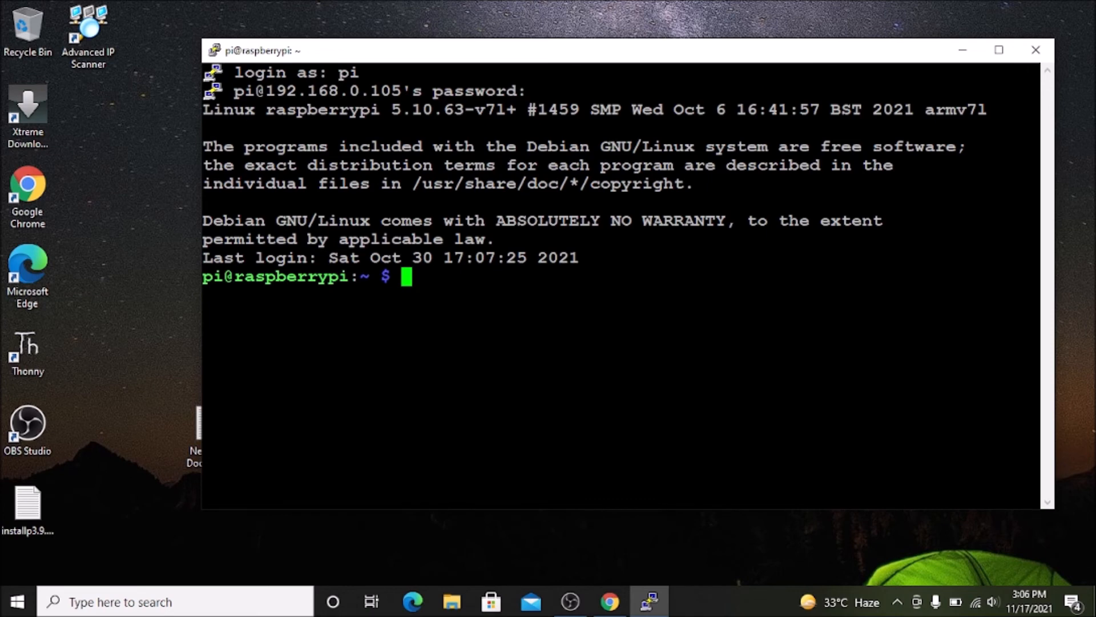
drag(560, 53, 552, 28)
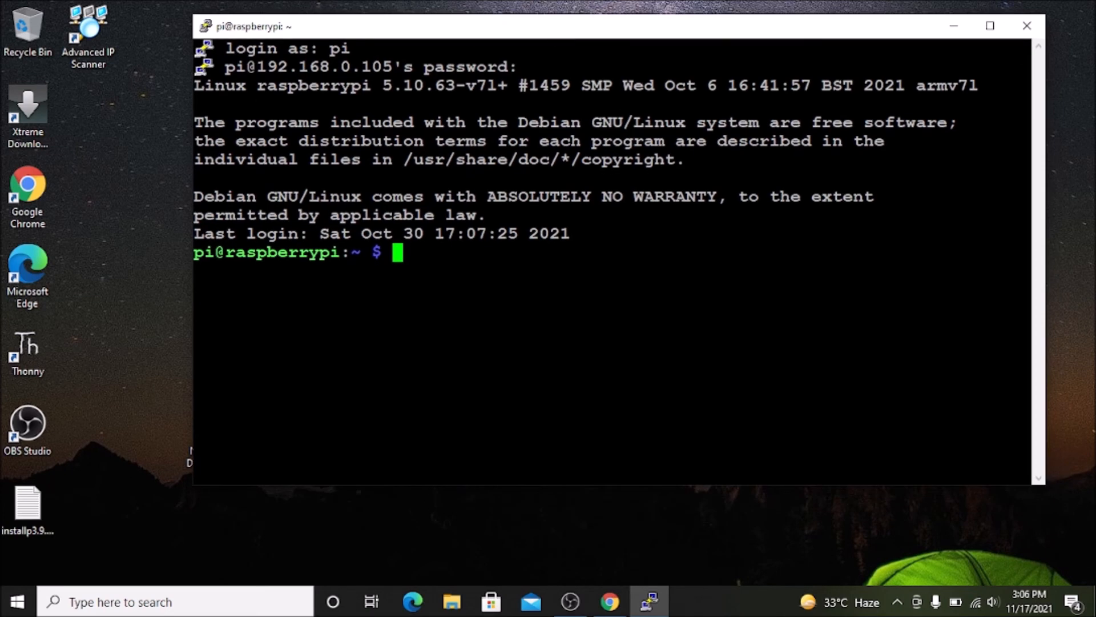
Clear the terminal, display the Pi's network interface details with ifconfig, and clear the output again.
text(clear)
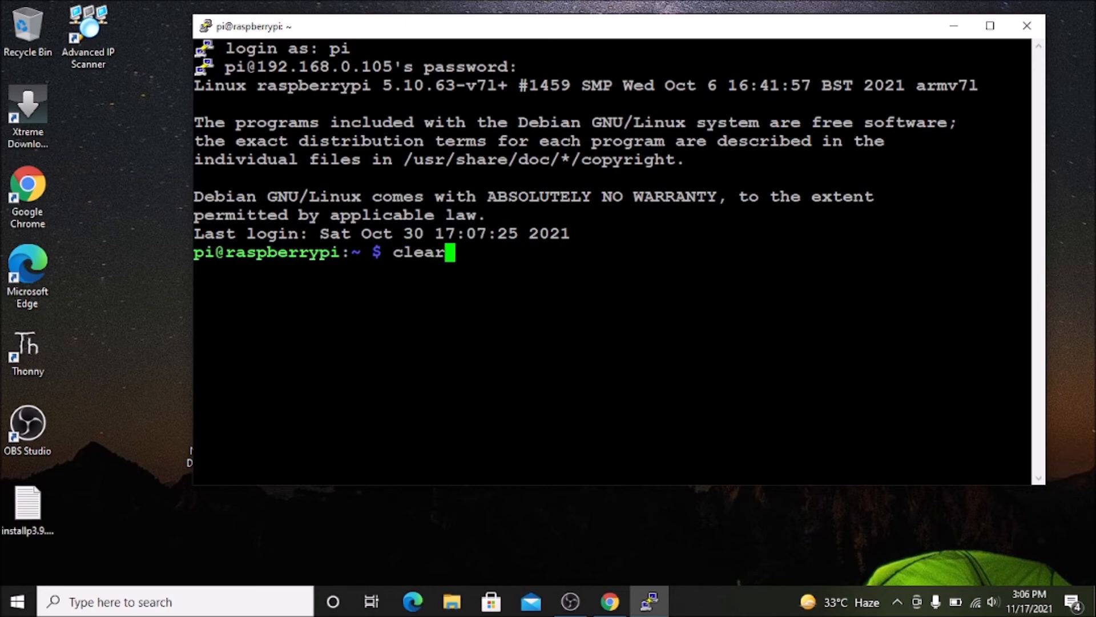
key(Return)
text(ifconfig)
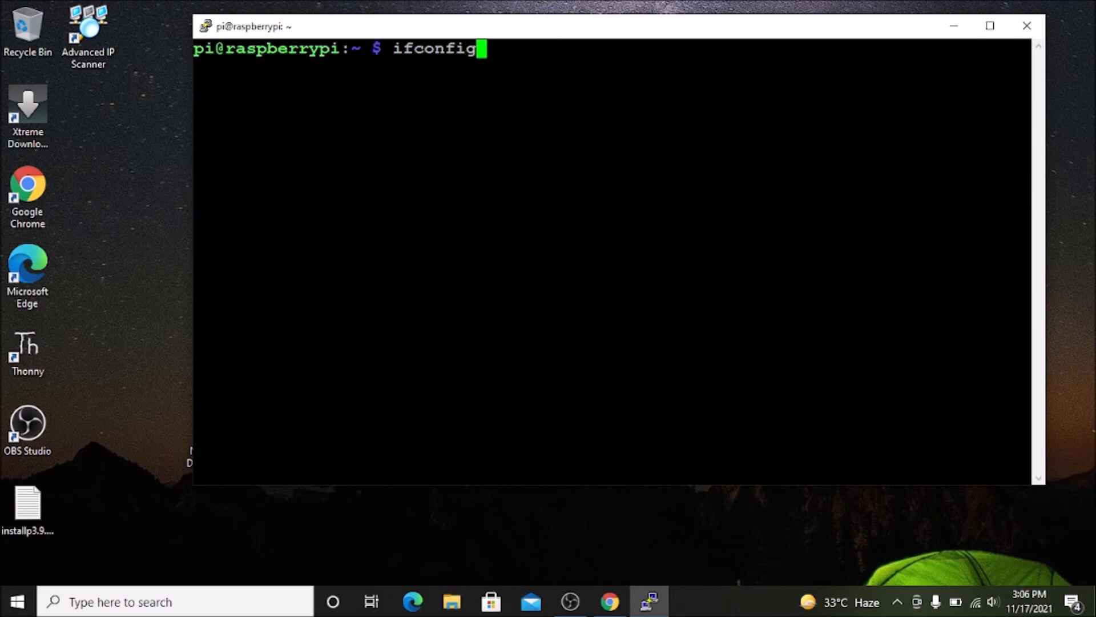
key(Return)
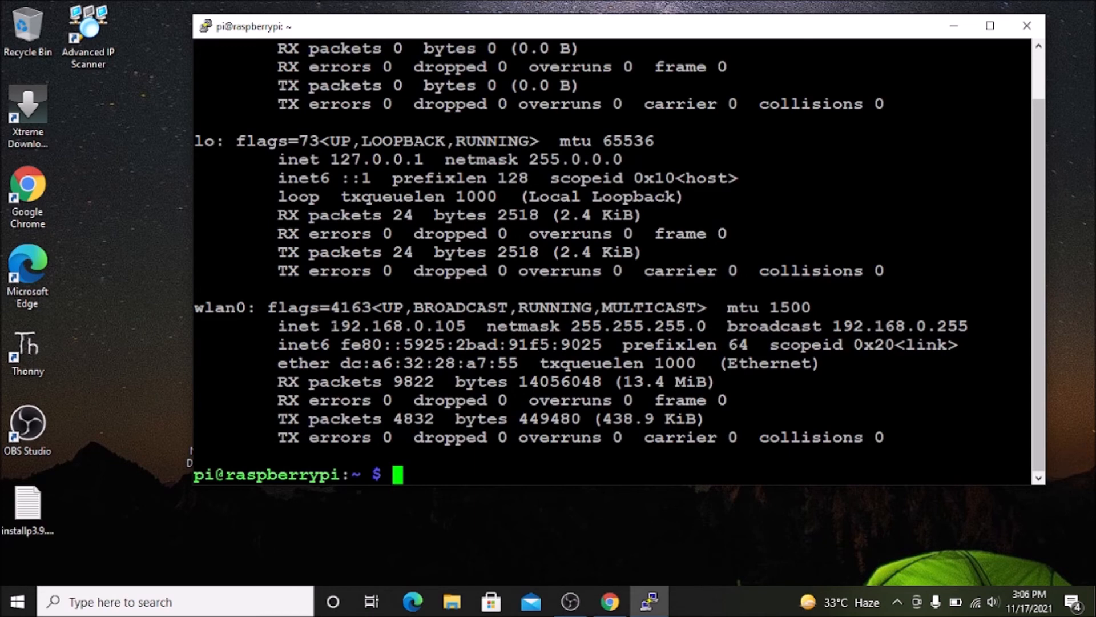
text(clear)
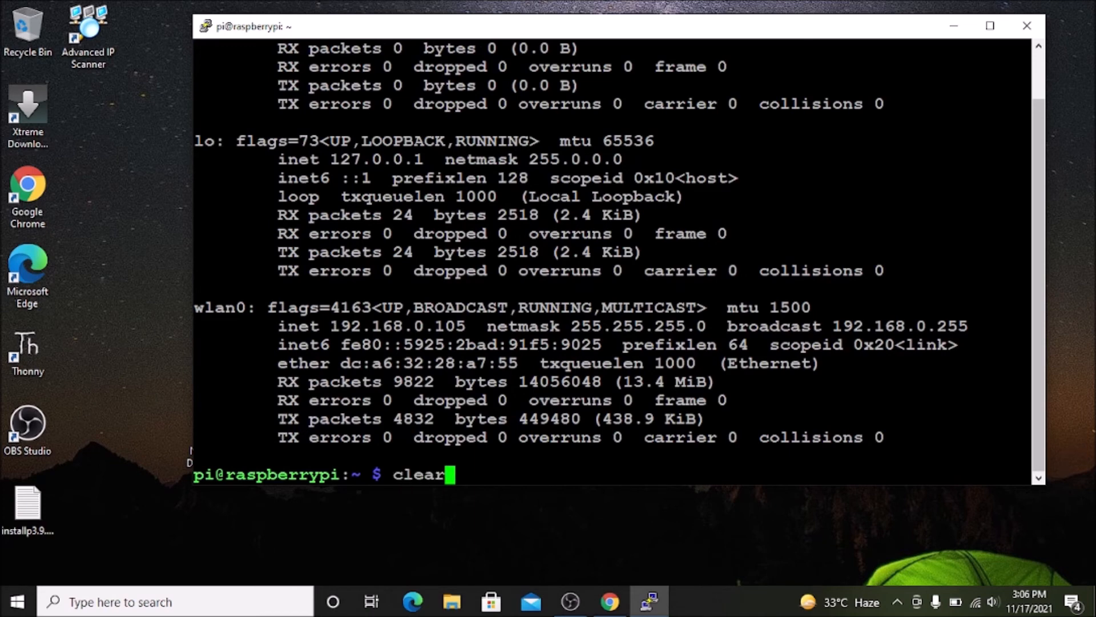
key(Return)
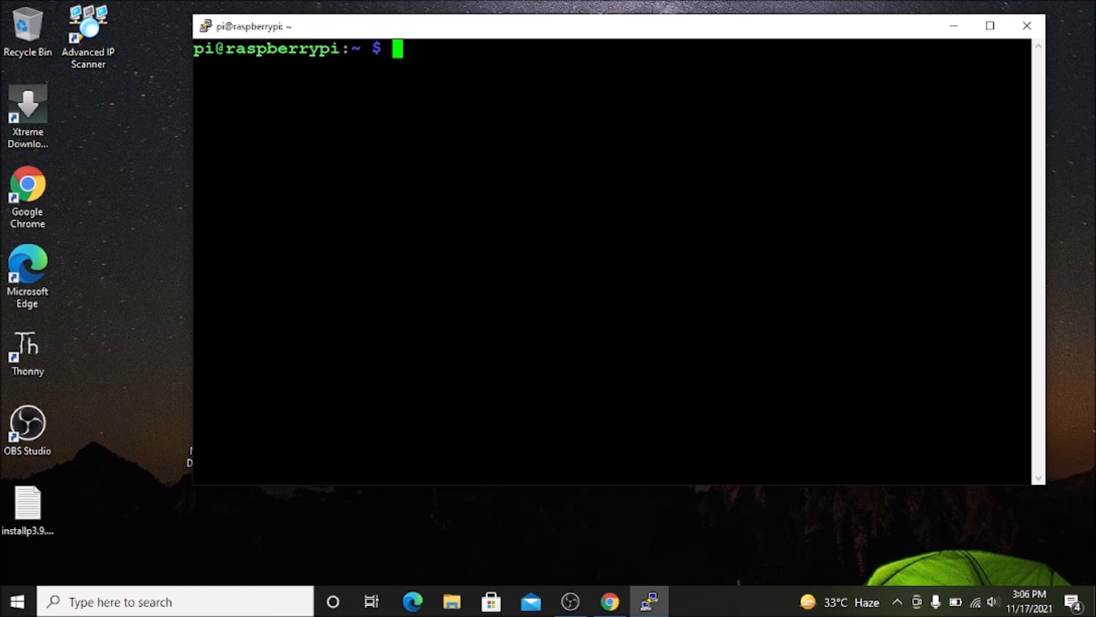
Launch the Raspberry Pi Software Configuration Tool with the command sudo raspi-config.
text(sudo raspi)
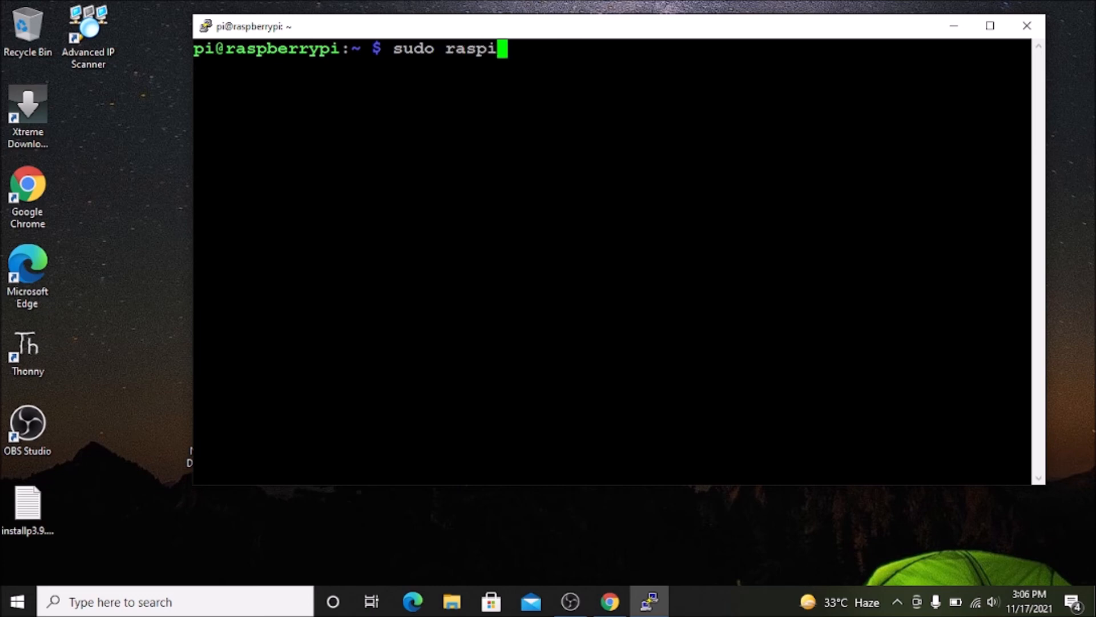
text(-config)
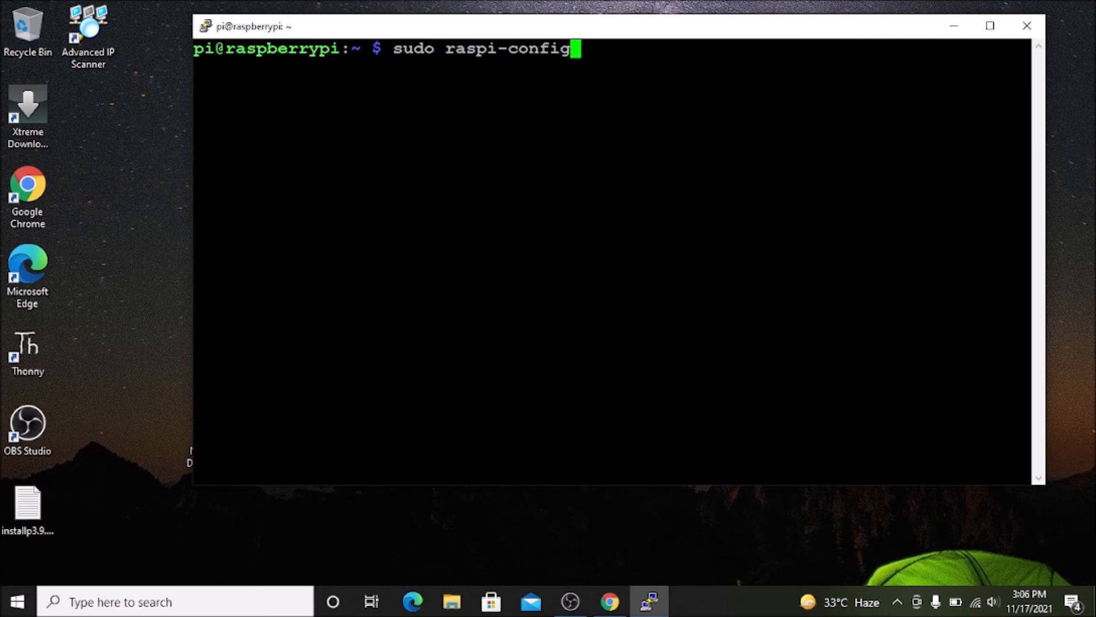
key(Return)
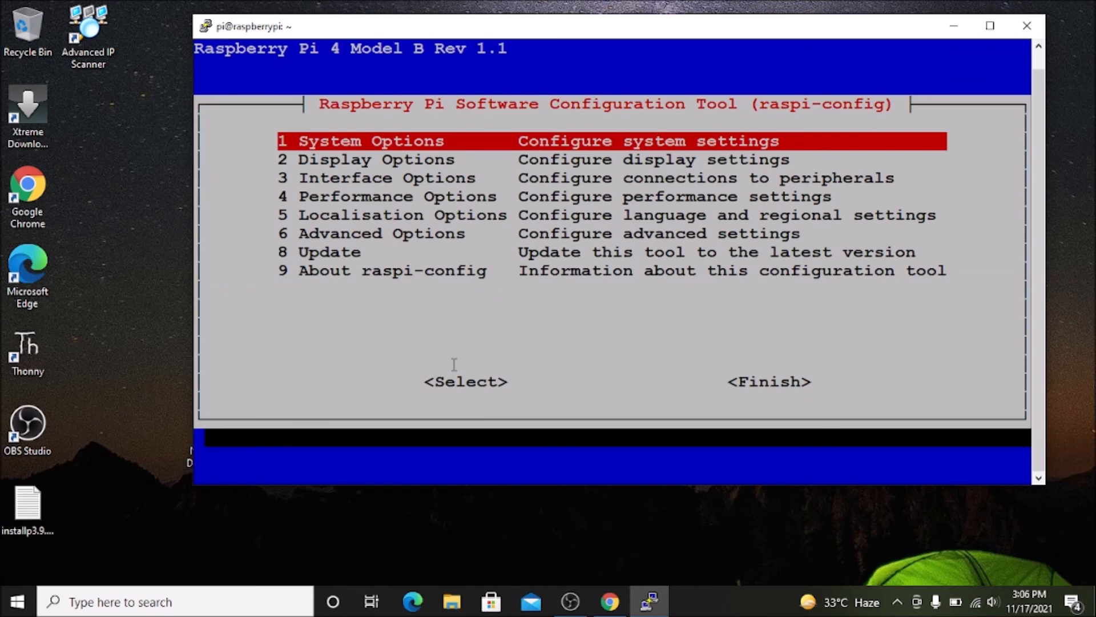
Enable the VNC Server in the Interface Options of raspi-config, and finish the configuration tool.
key(Down)
key(Down)
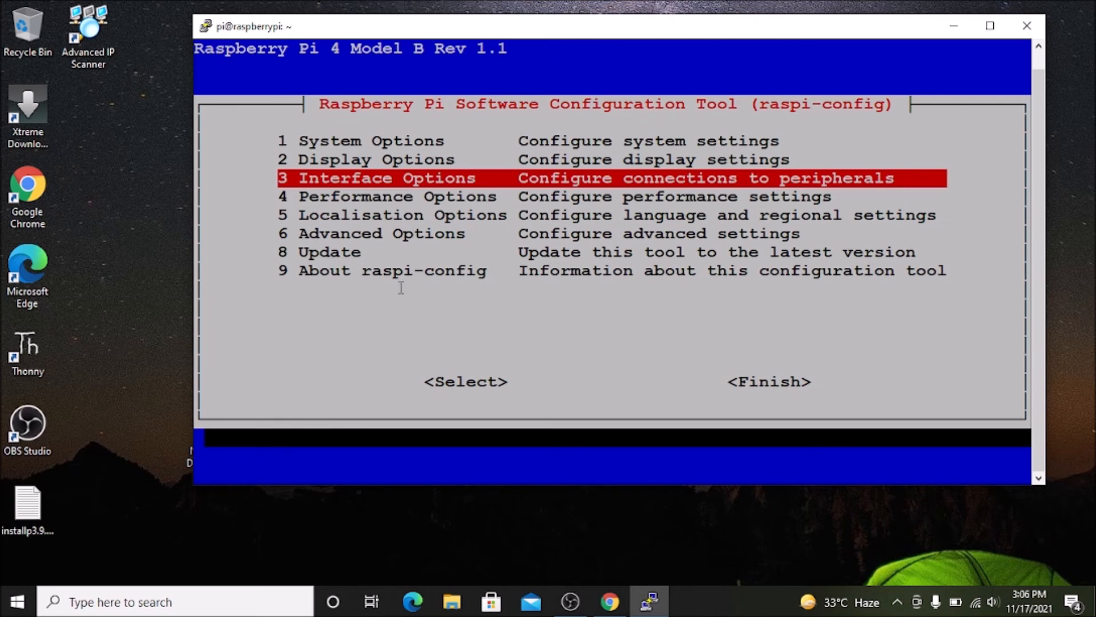
key(Return)
key(Down)
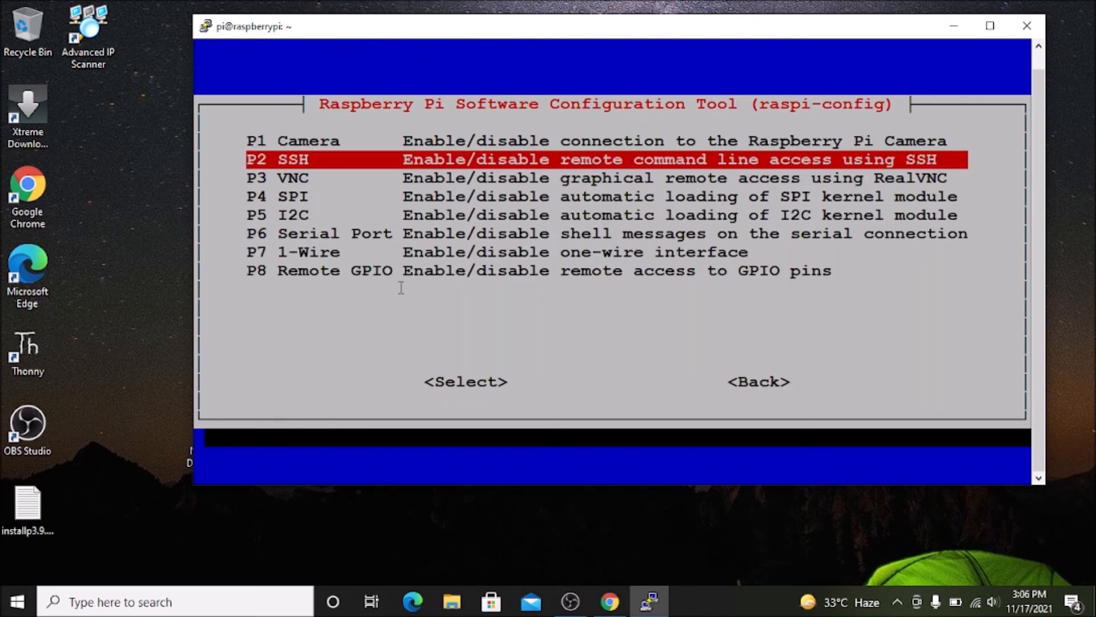
key(Down)
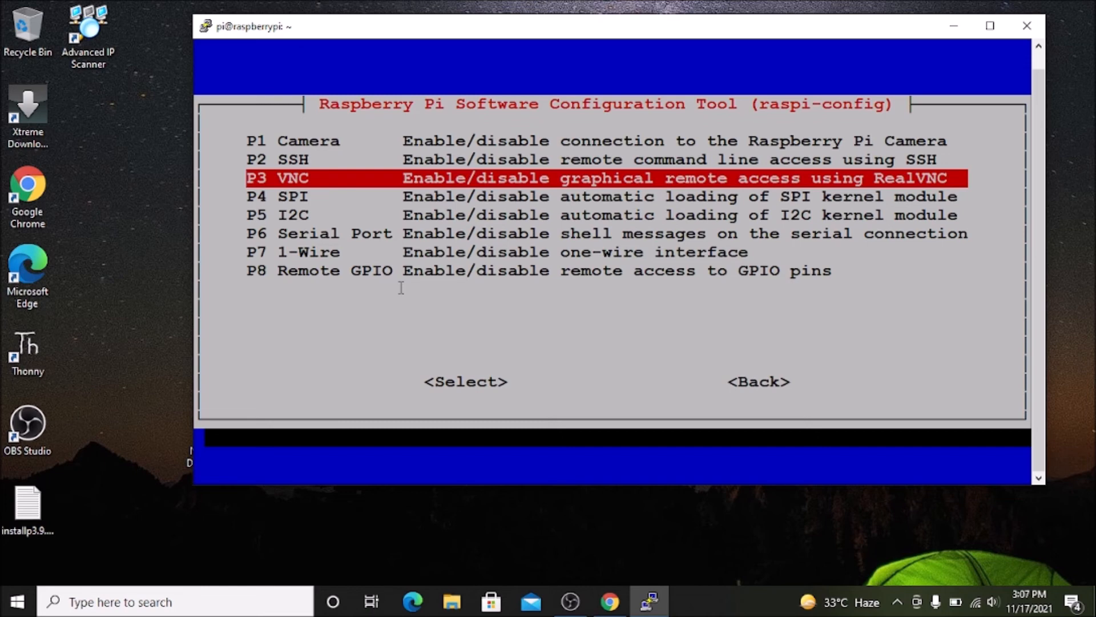
key(Return)
key(Left)
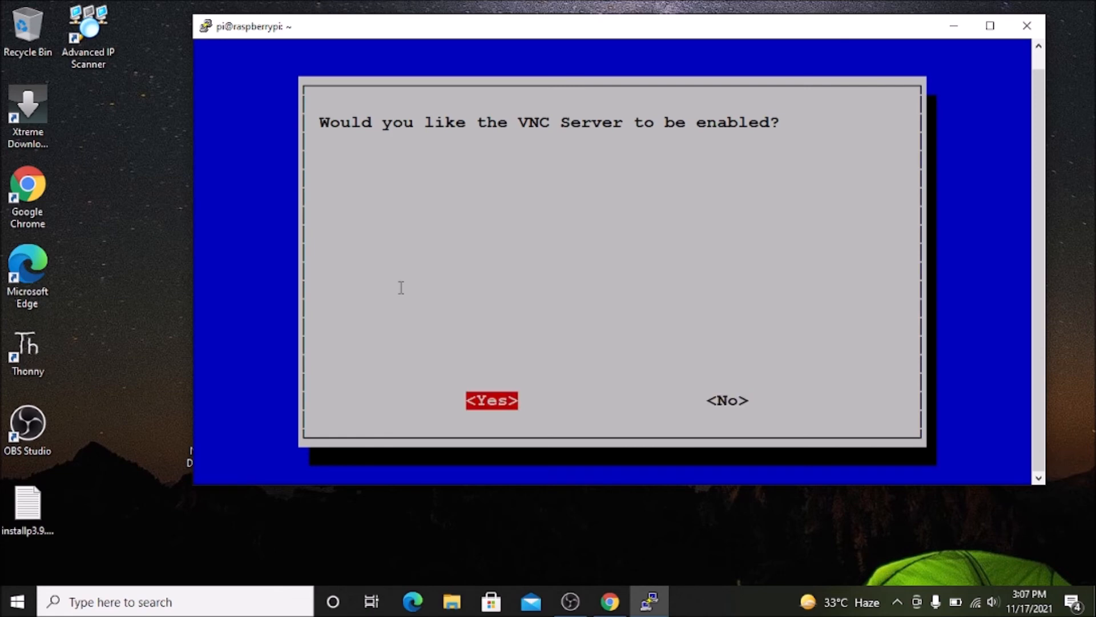
key(Return)
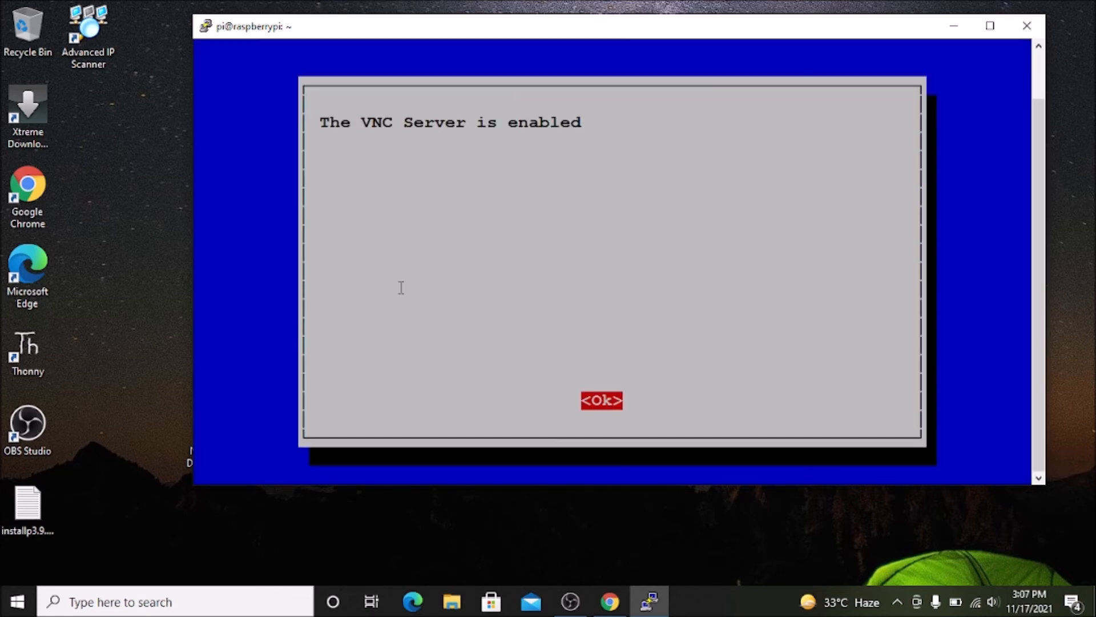
key(Return)
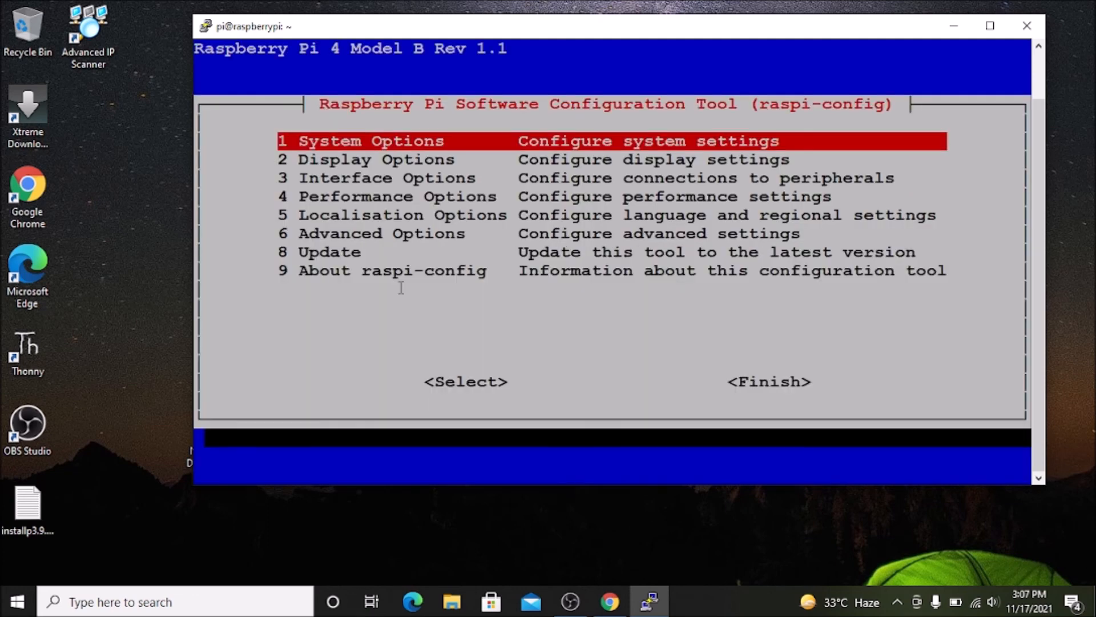
key(Tab)
key(Tab)
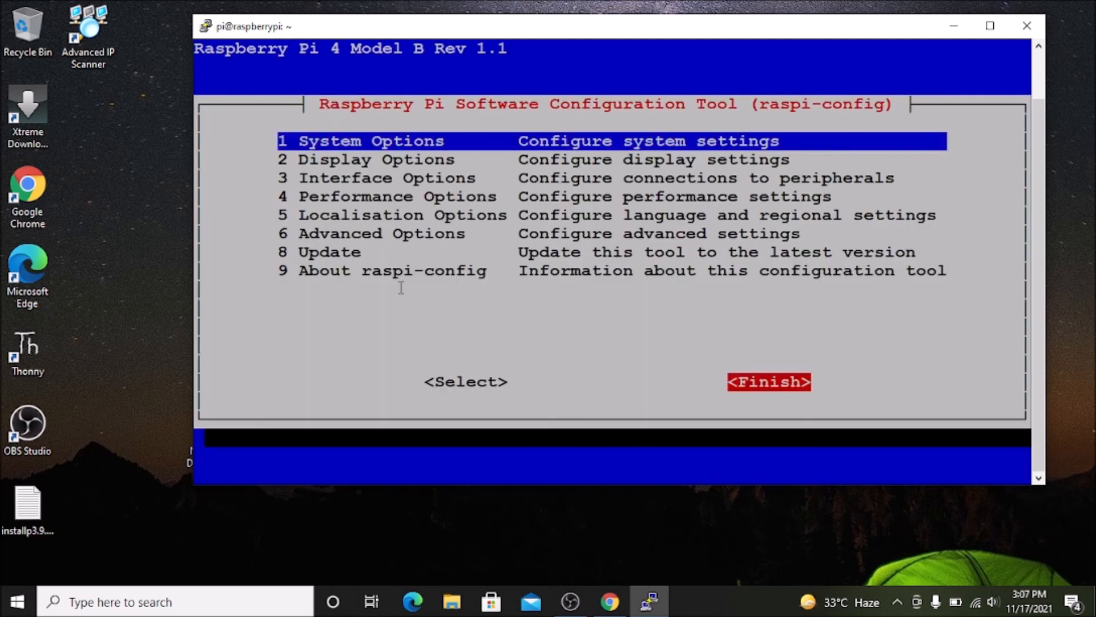
key(Return)
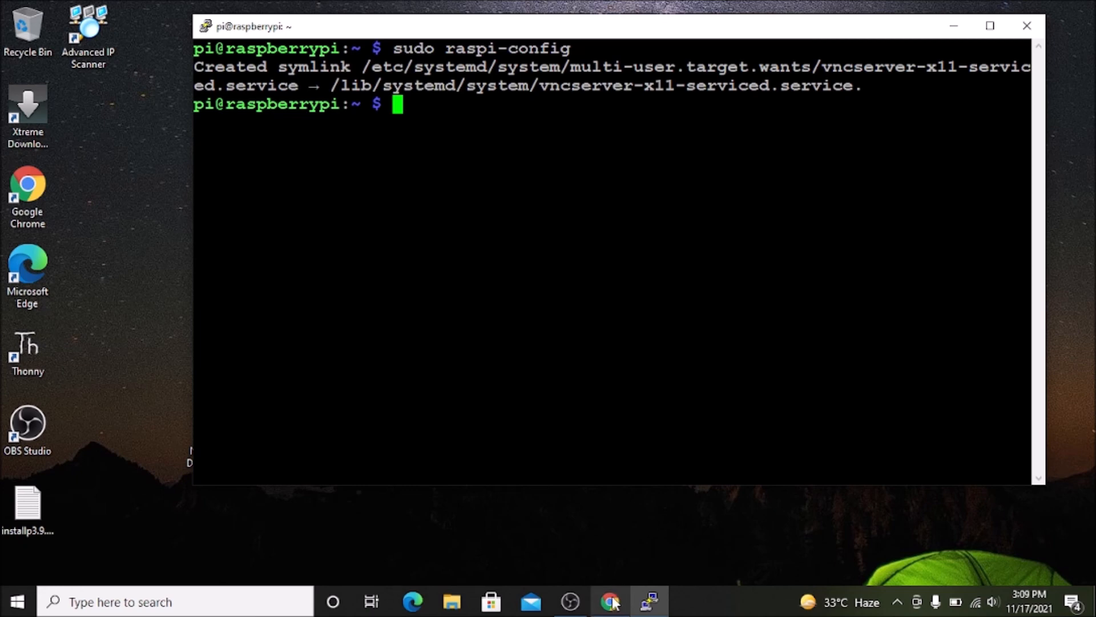
Switch to Chrome, start downloading VNC Viewer for Windows from the RealVNC page, and cancel the download.
click(611, 602)
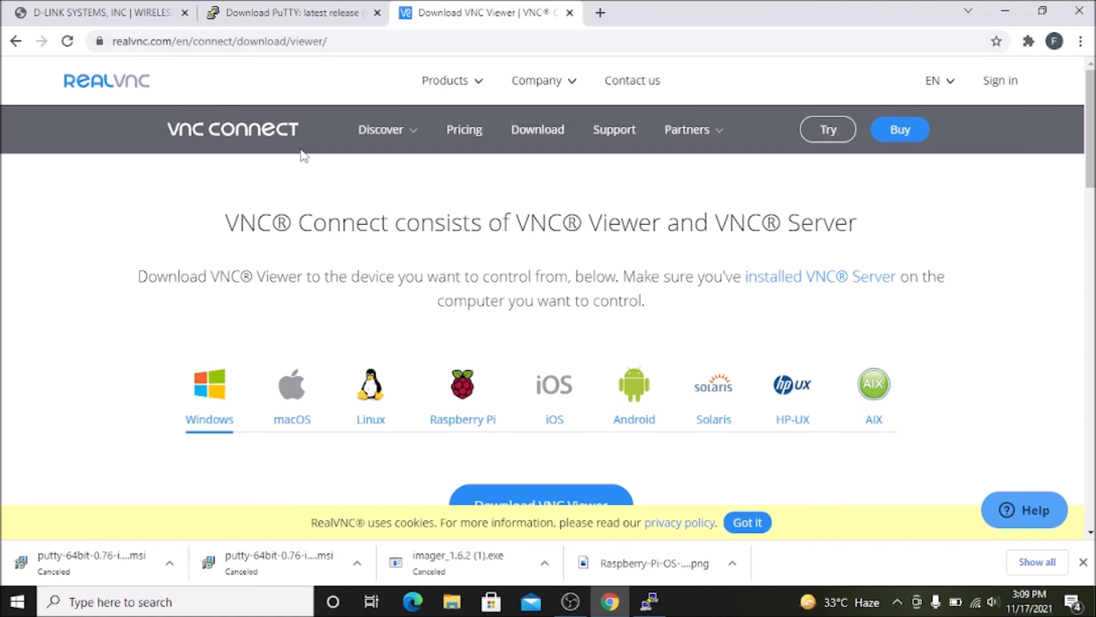
scroll(303, 152, down, 3)
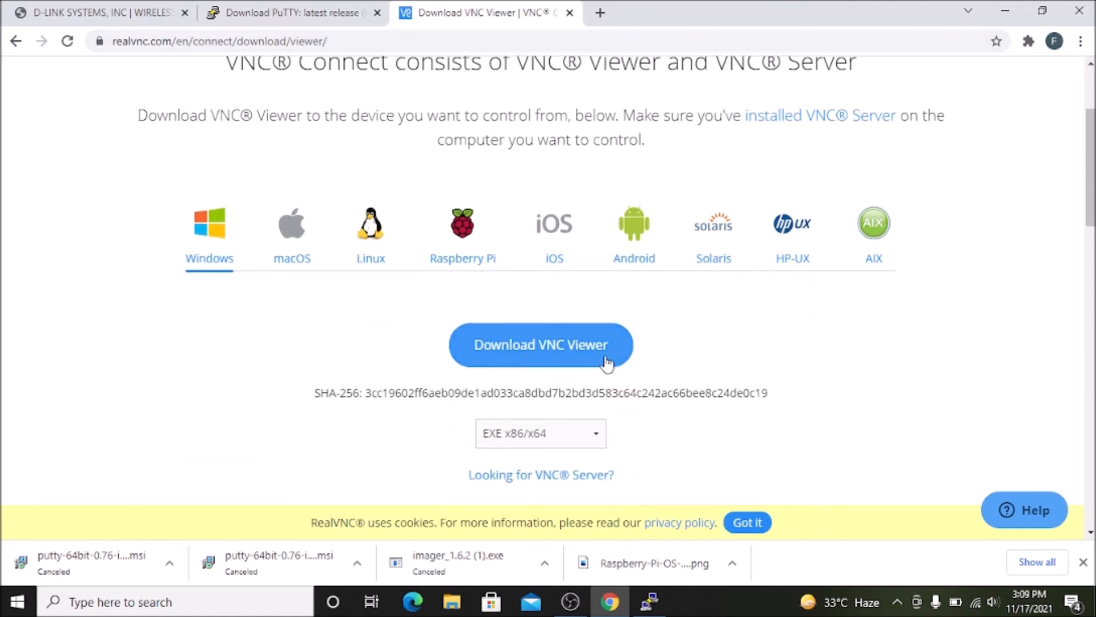
click(566, 353)
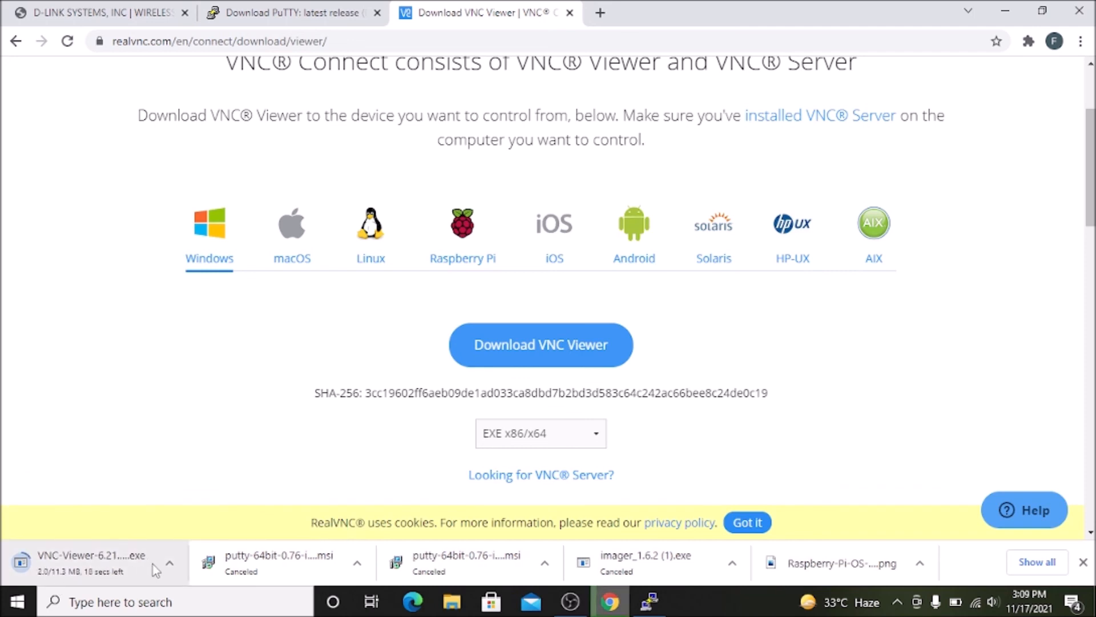
click(171, 563)
click(198, 536)
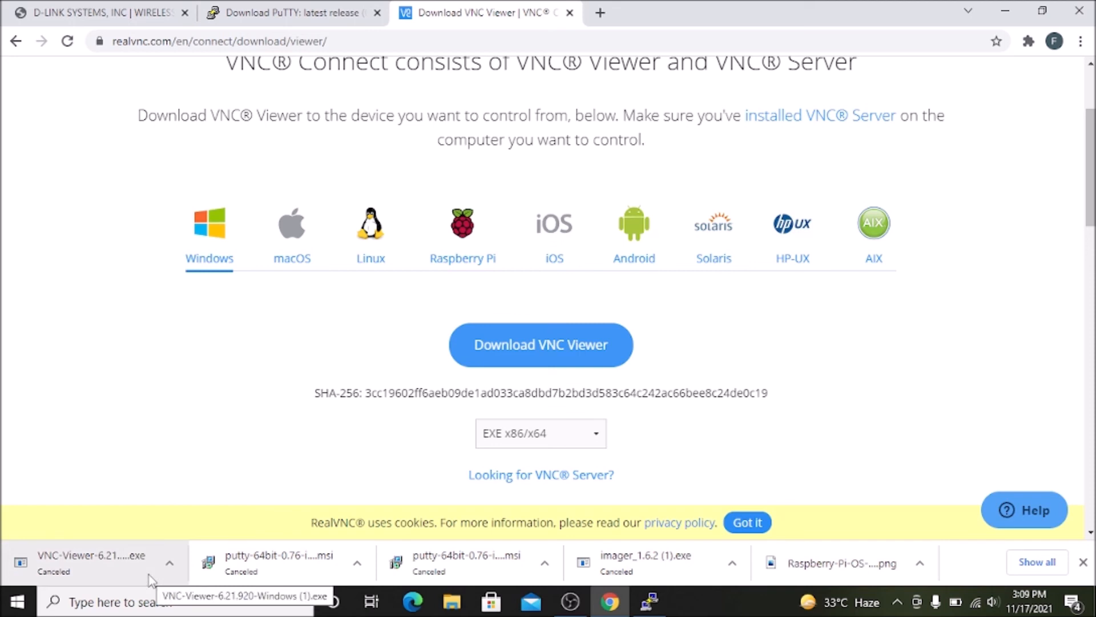
Minimize the Chrome and PuTTY windows, search Windows for vnc, and launch the installed VNC Viewer app.
click(136, 605)
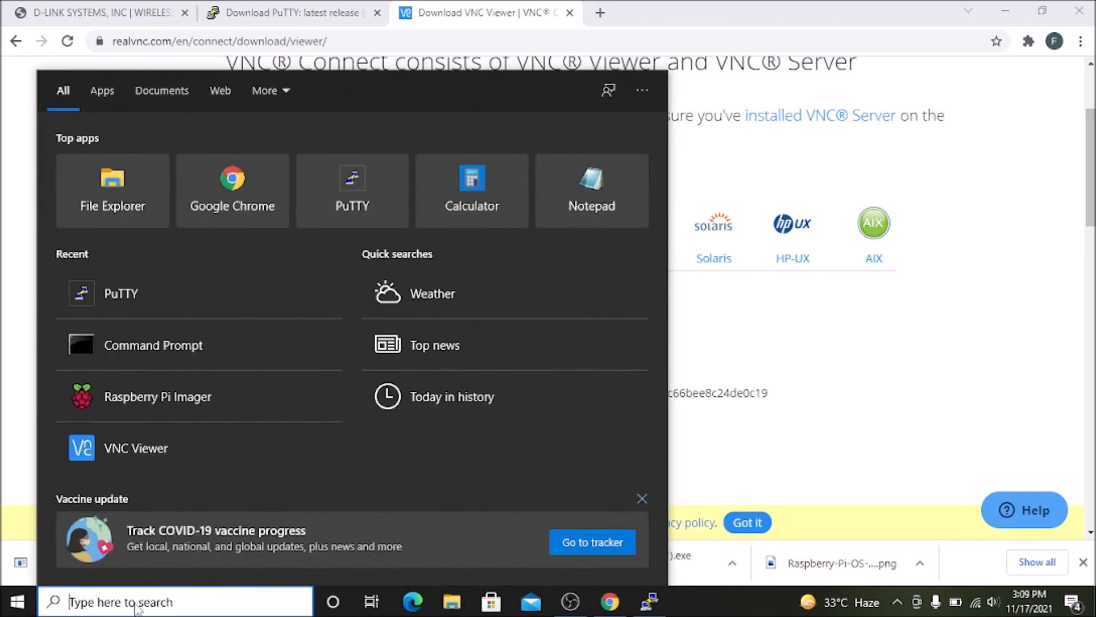
text(vnc)
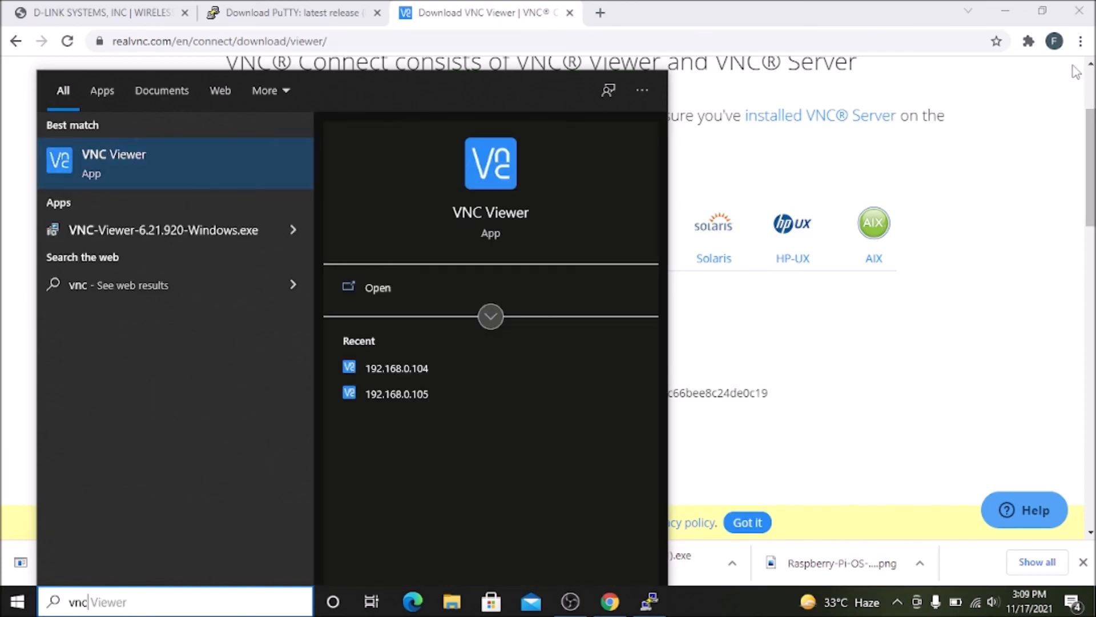
click(1019, 10)
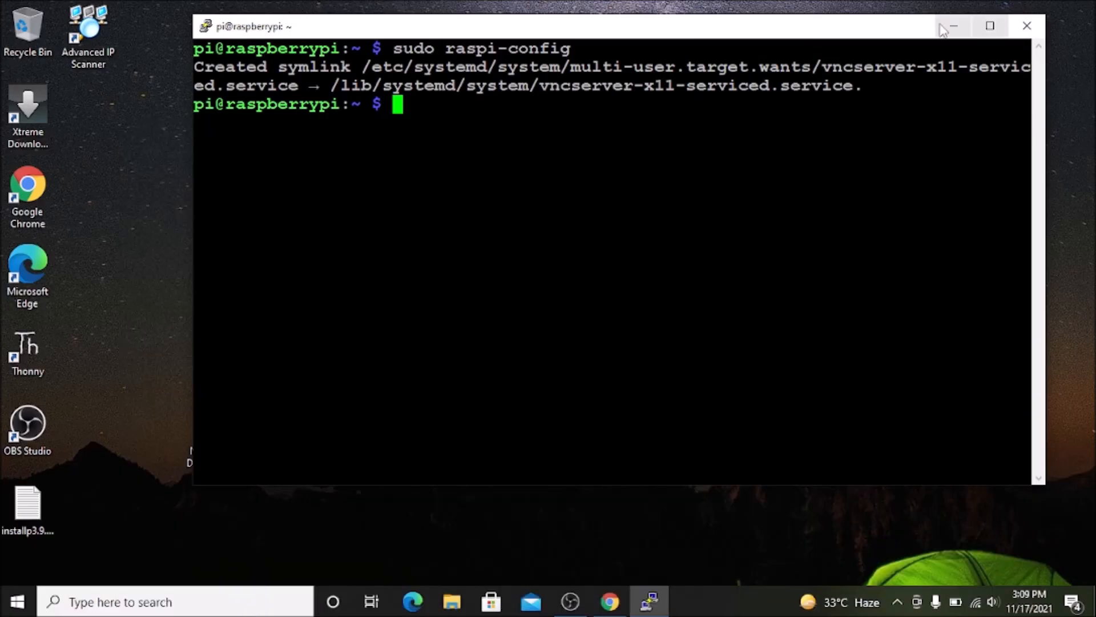
click(954, 25)
click(191, 605)
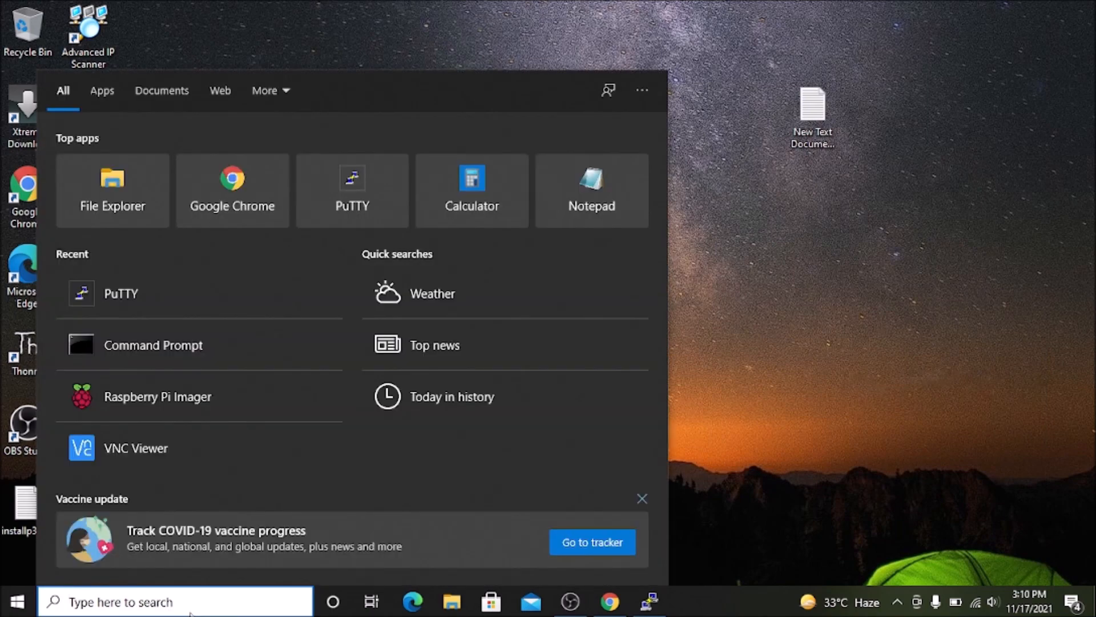
text(vnc)
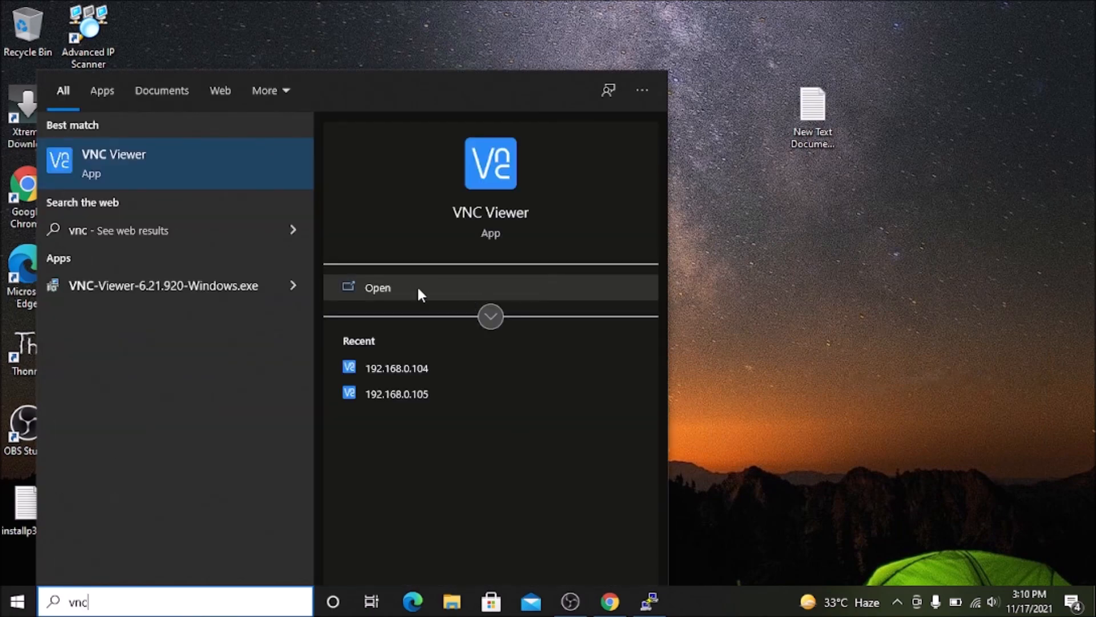
click(418, 289)
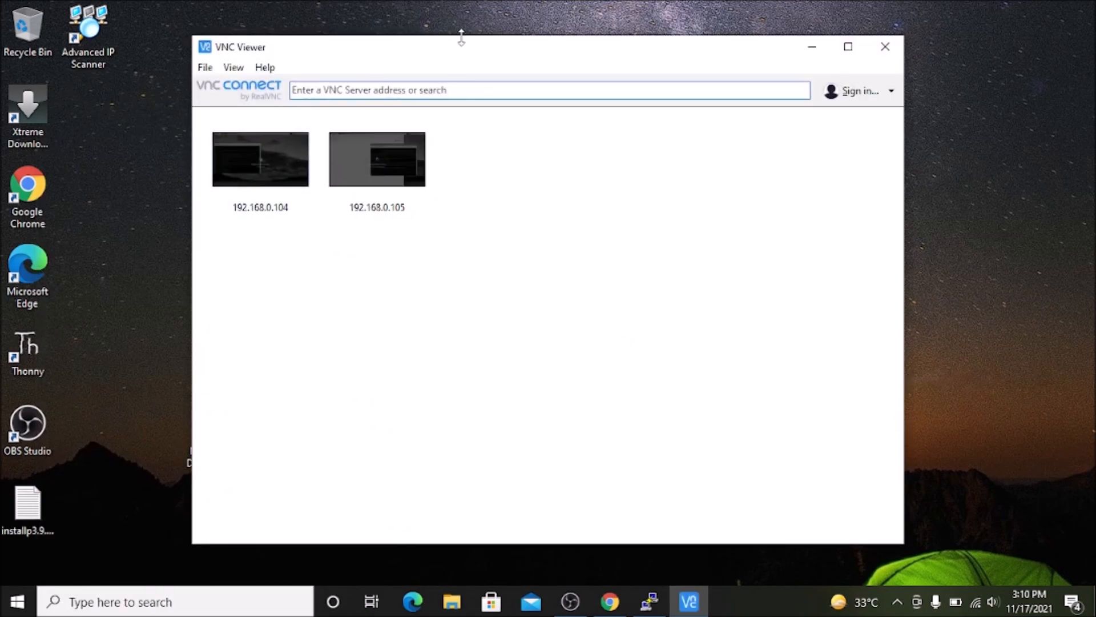
Open a VNC connection to the server address 192.168.0.105.
click(412, 87)
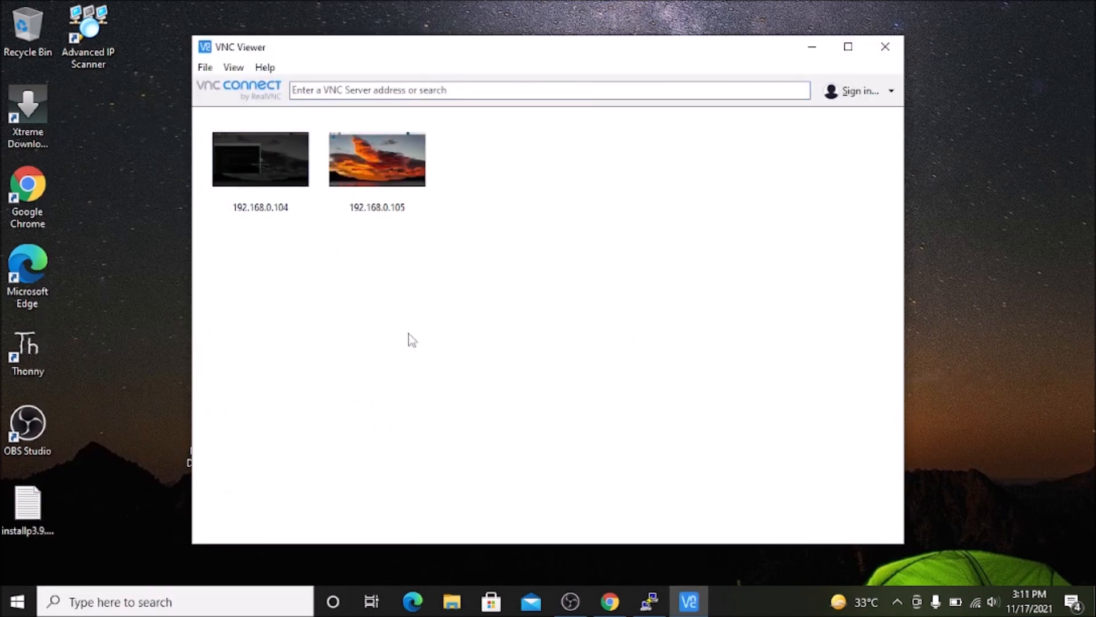
click(314, 90)
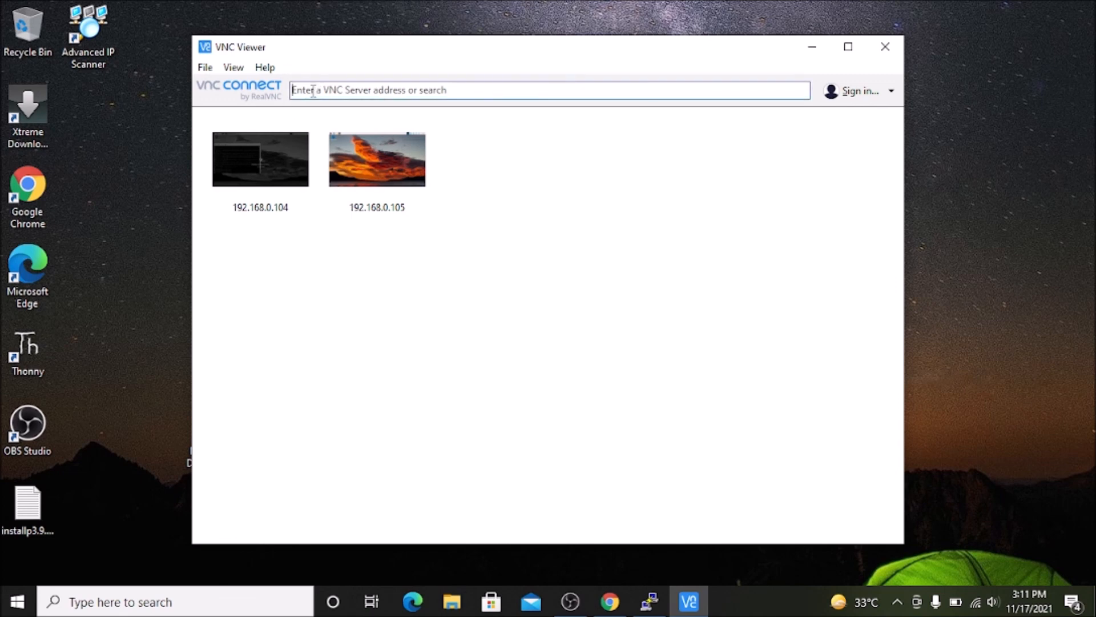
text(192.168.0.105)
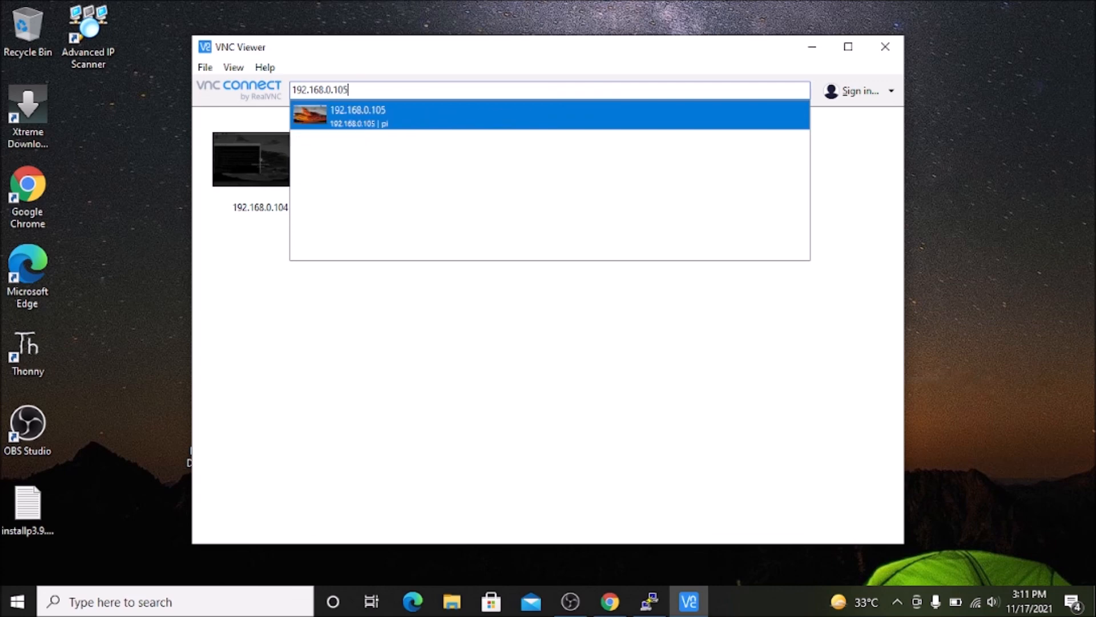
key(Return)
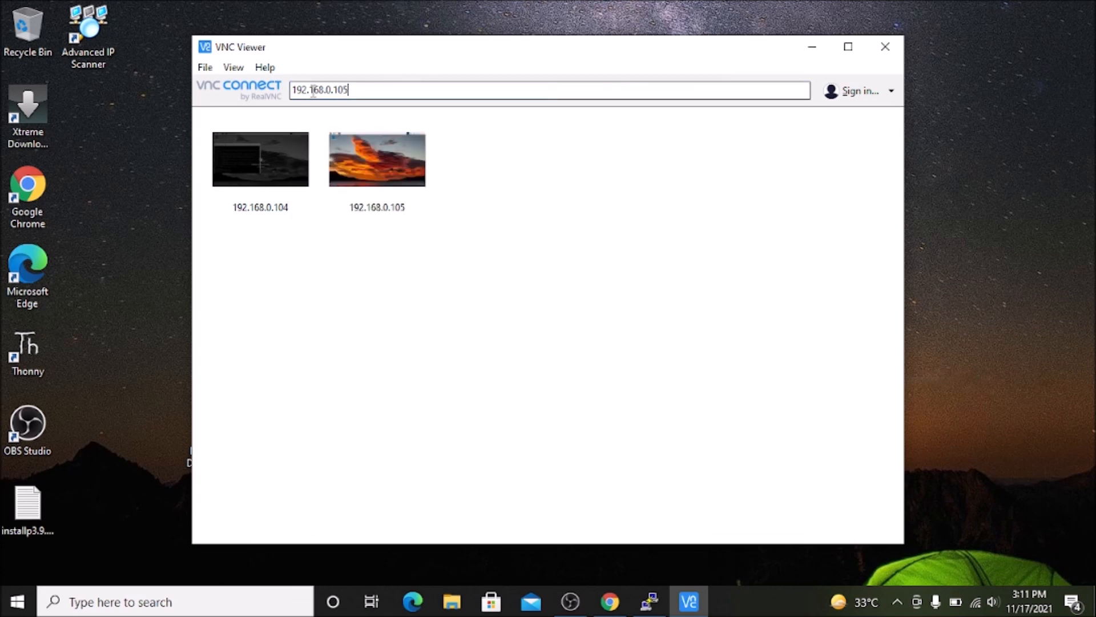
Authenticate to the VNC Server with username pi and the account password to open the Pi's desktop.
text(pi)
key(Tab)
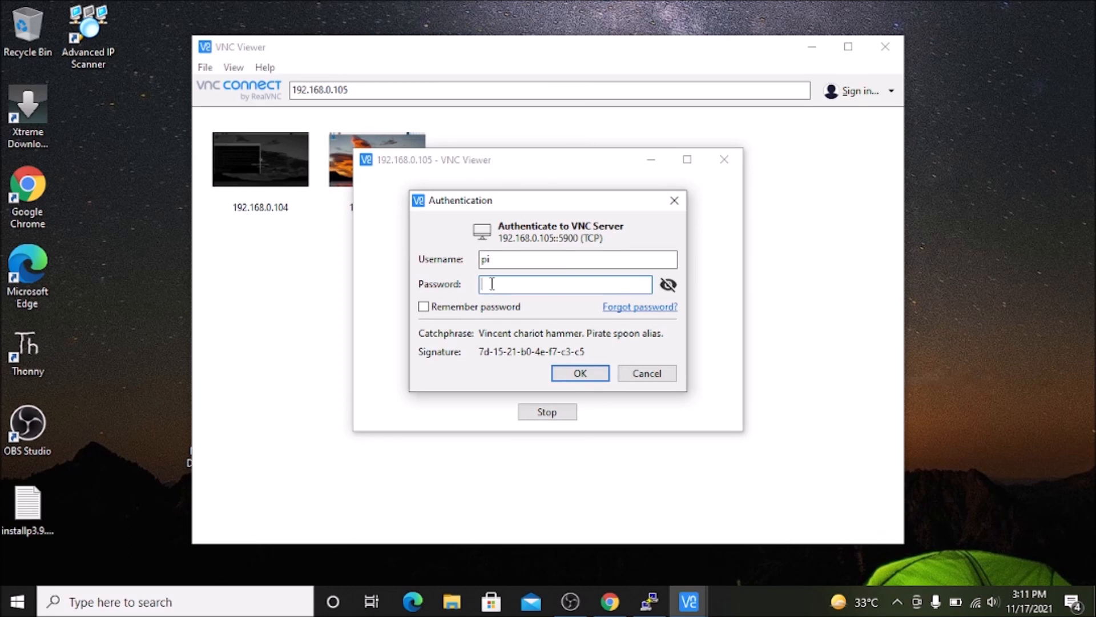
text(*********)
click(600, 372)
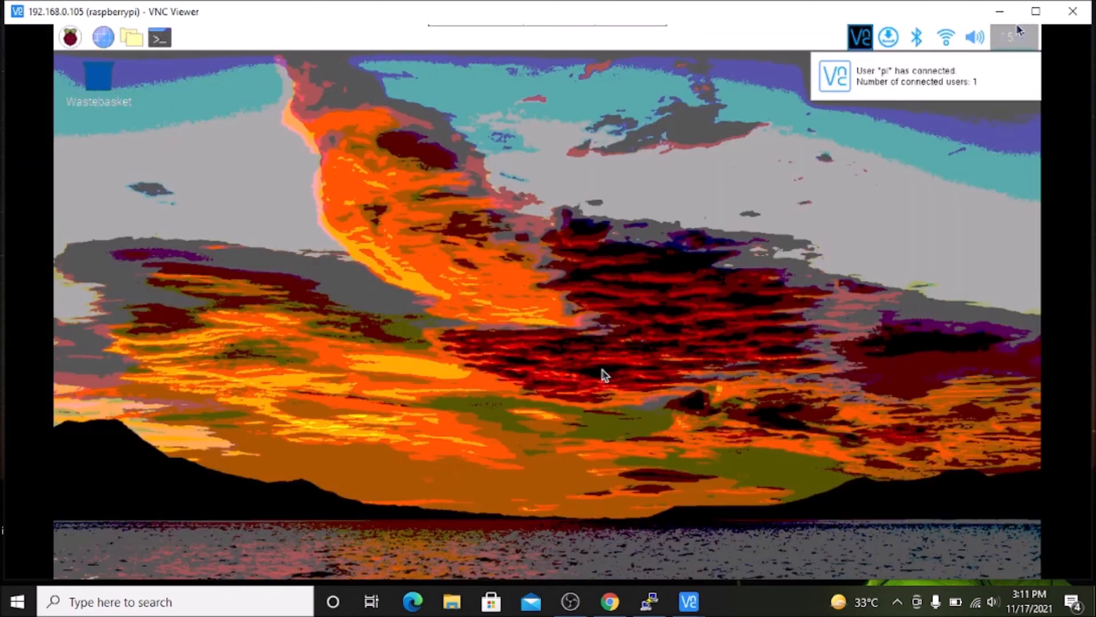